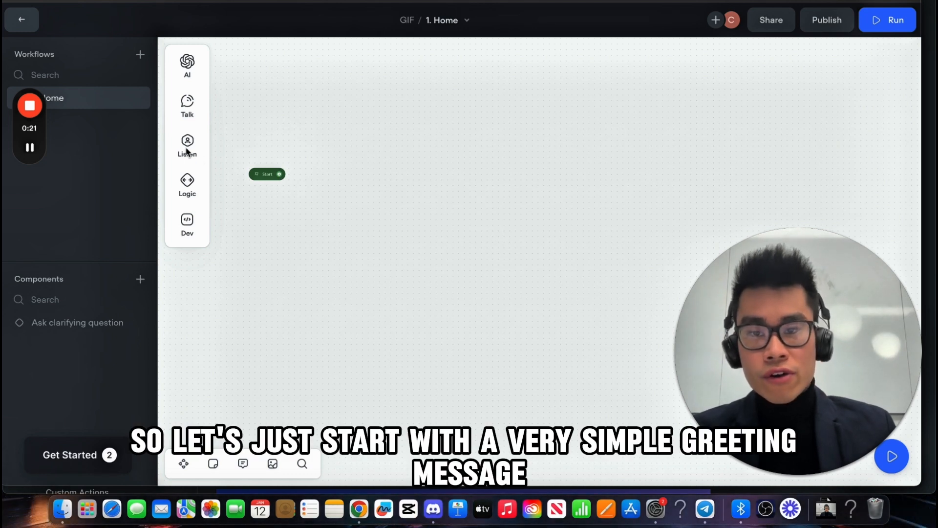
Step: Add a message step after Start saying "Hi! Tell me something."
{"action": "mouse_move", "coordinate": [191, 100]}
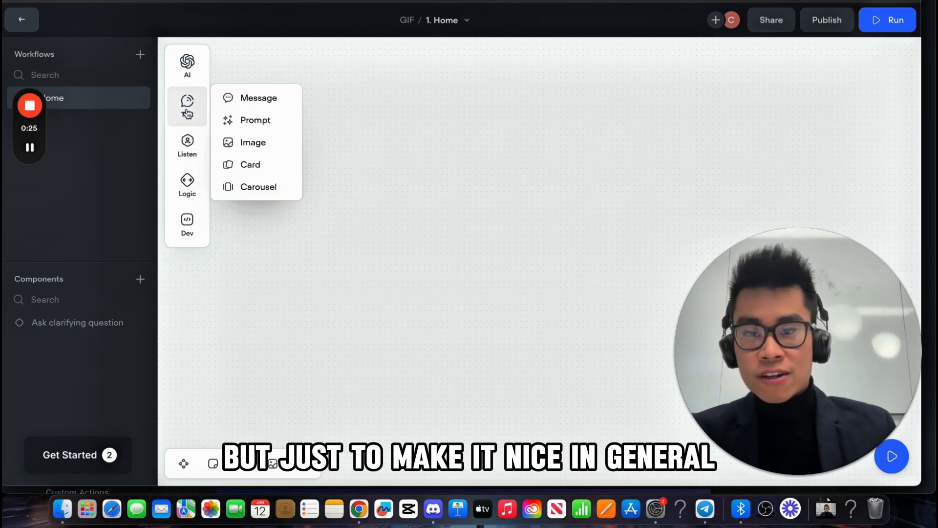
{"action": "left_click_drag", "start_coordinate": [248, 99], "coordinate": [347, 188]}
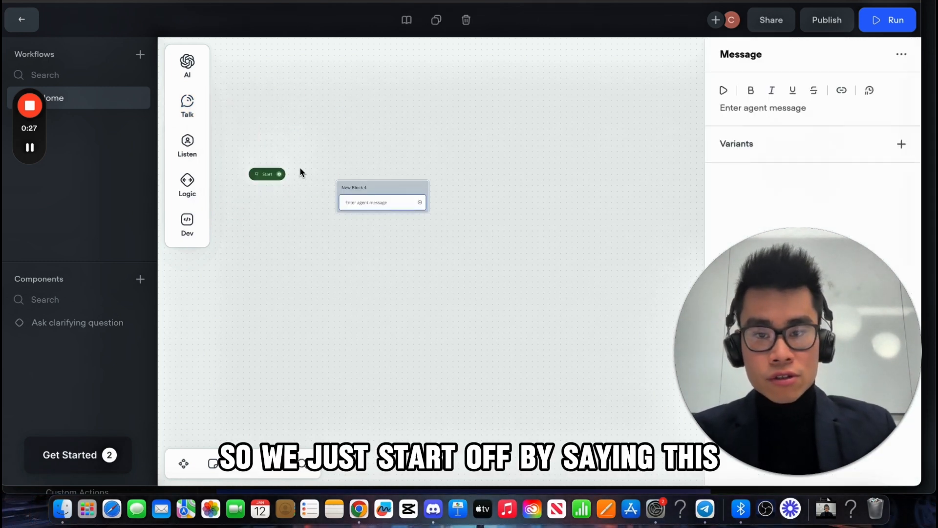
{"action": "left_click", "coordinate": [759, 109]}
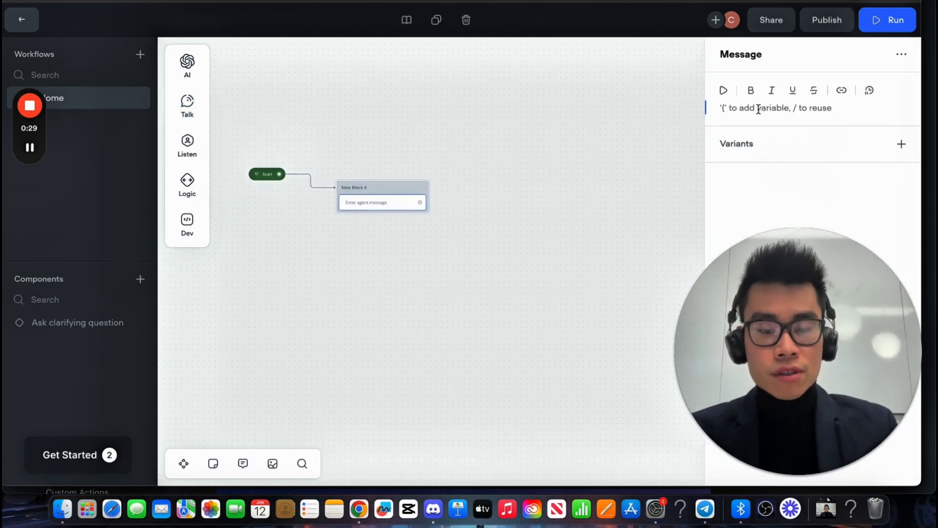
{"action": "type", "text": "`h"}
{"action": "key", "text": "BackSpace"}
{"action": "key", "text": "BackSpace"}
{"action": "type", "text": "H"}
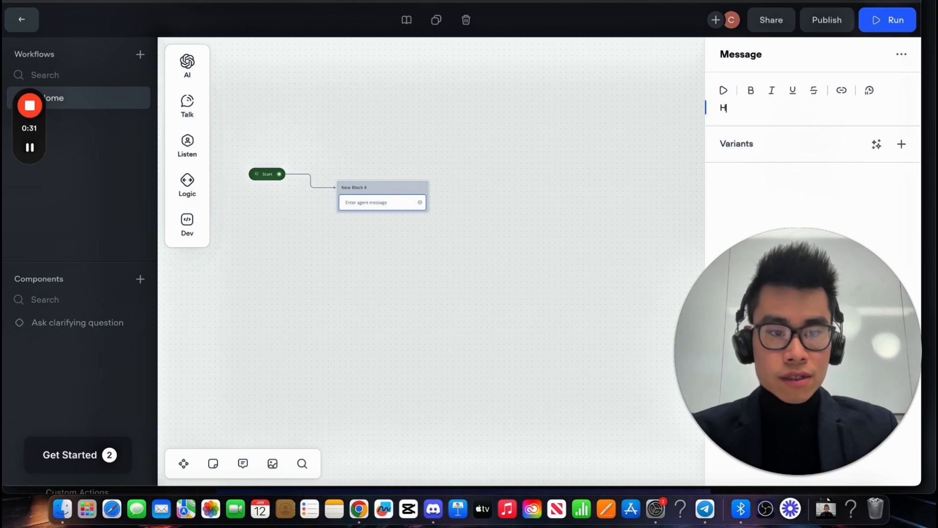
{"action": "type", "text": "i! T"}
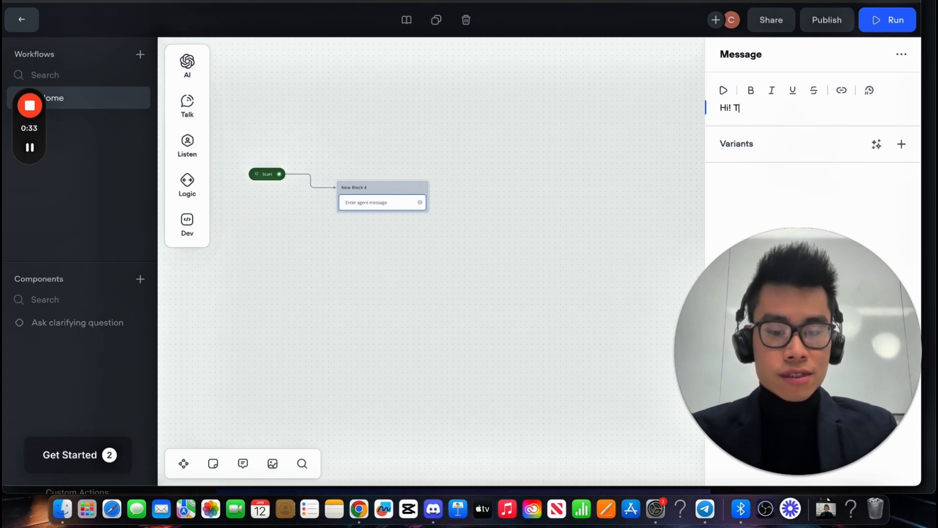
{"action": "type", "text": "ell me something."}
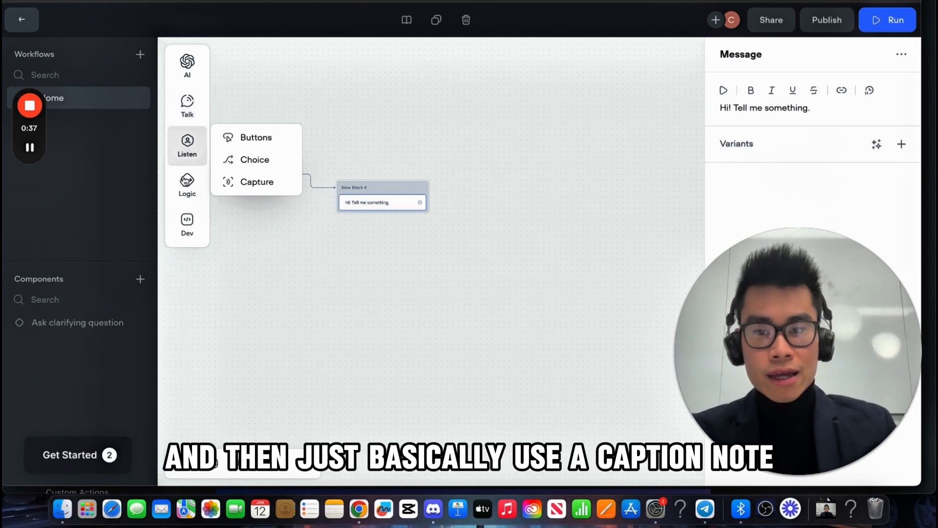
Step: Add a capture step that saves the entire user reply to last_utterance
{"action": "mouse_move", "coordinate": [186, 144]}
{"action": "left_click_drag", "start_coordinate": [245, 183], "coordinate": [387, 215]}
{"action": "left_click", "coordinate": [799, 55]}
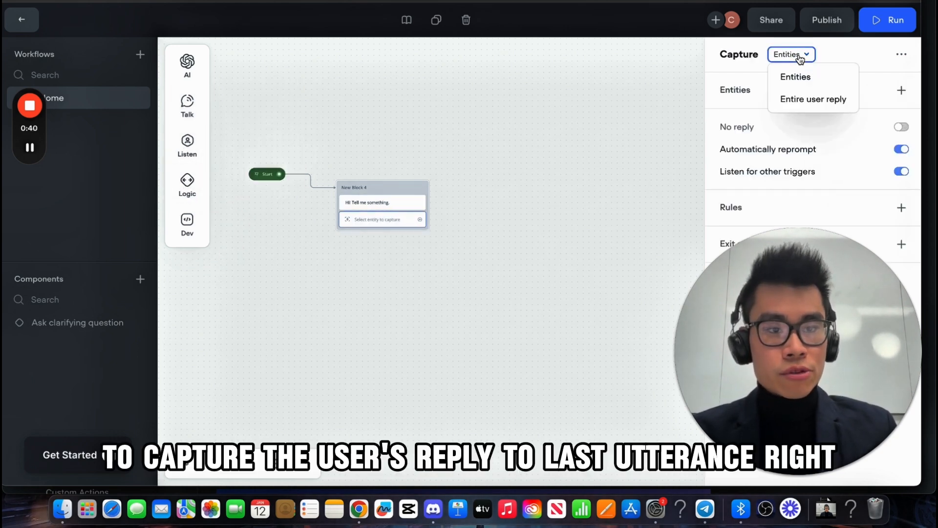
{"action": "left_click", "coordinate": [814, 99]}
{"action": "left_click", "coordinate": [497, 237]}
{"action": "scroll", "coordinate": [445, 148], "scroll_direction": "right", "scroll_amount": 2}
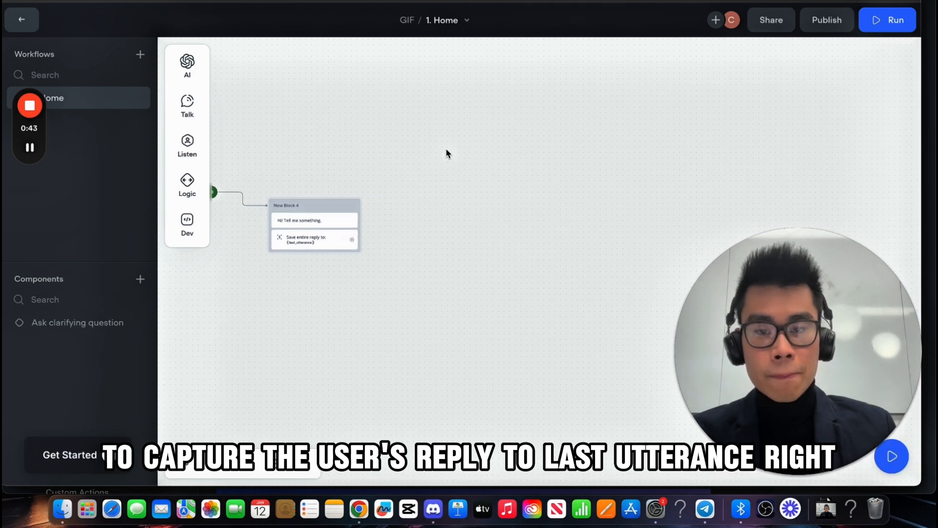
{"action": "scroll", "coordinate": [446, 148], "scroll_direction": "left", "scroll_amount": 1}
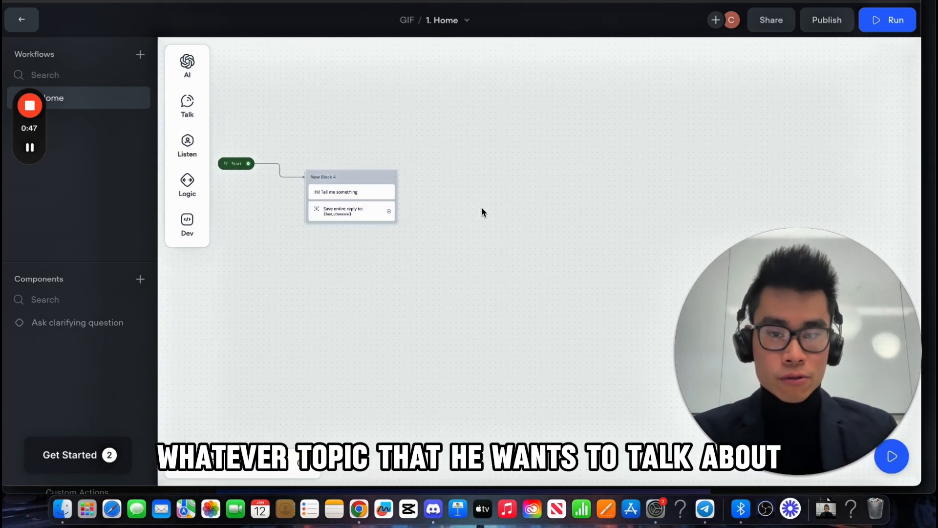
Step: Nudge New Block 4 a little to the left, closer to the Start block
{"action": "left_click_drag", "start_coordinate": [342, 184], "coordinate": [310, 183]}
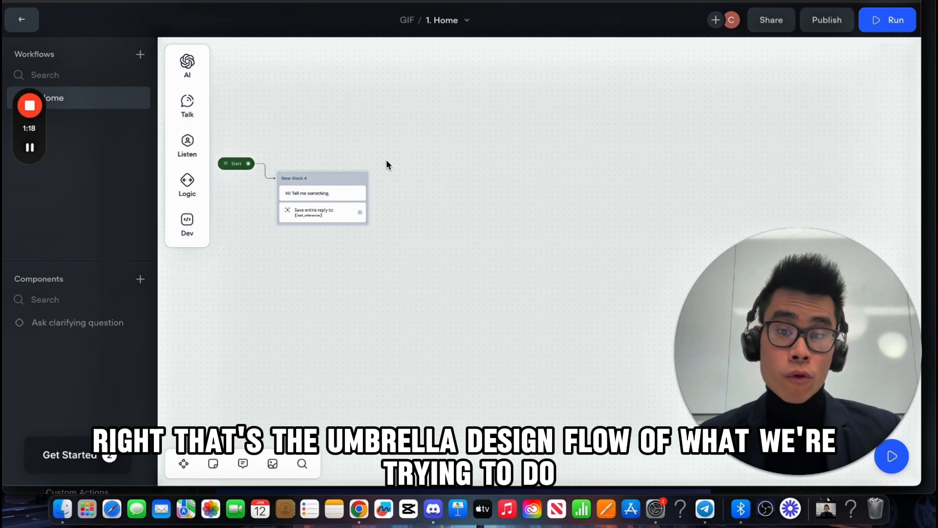
{"action": "mouse_move", "coordinate": [360, 215]}
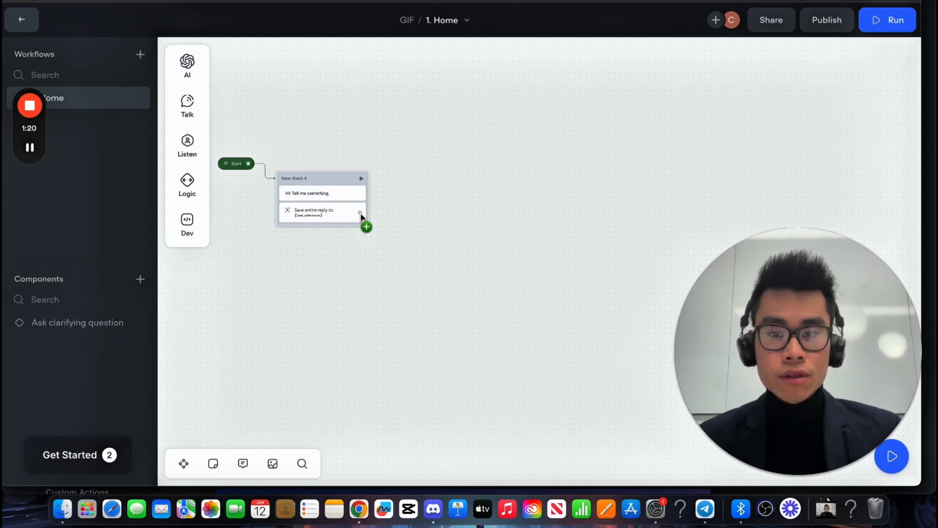
Step: Connect a new API request step from the greeting block's output
{"action": "left_click_drag", "start_coordinate": [360, 214], "coordinate": [424, 181]}
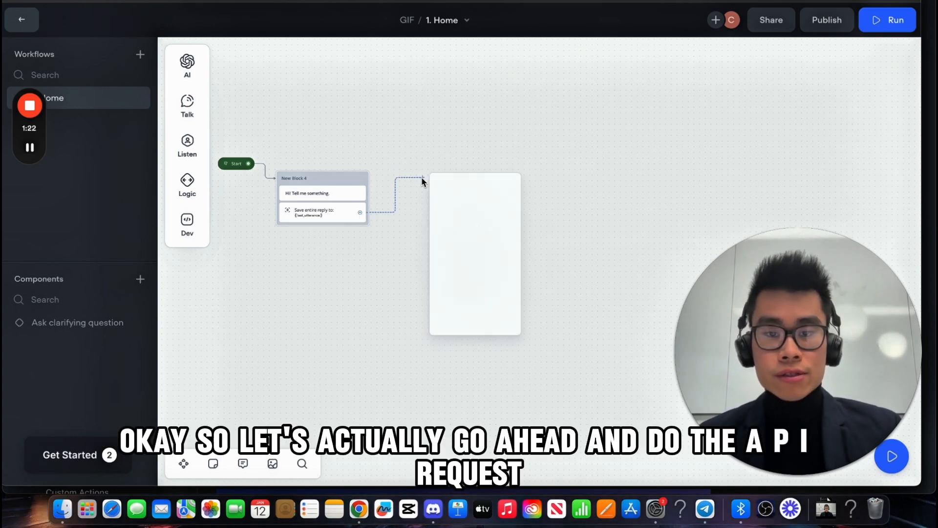
{"action": "mouse_move", "coordinate": [490, 293]}
{"action": "left_click", "coordinate": [557, 329]}
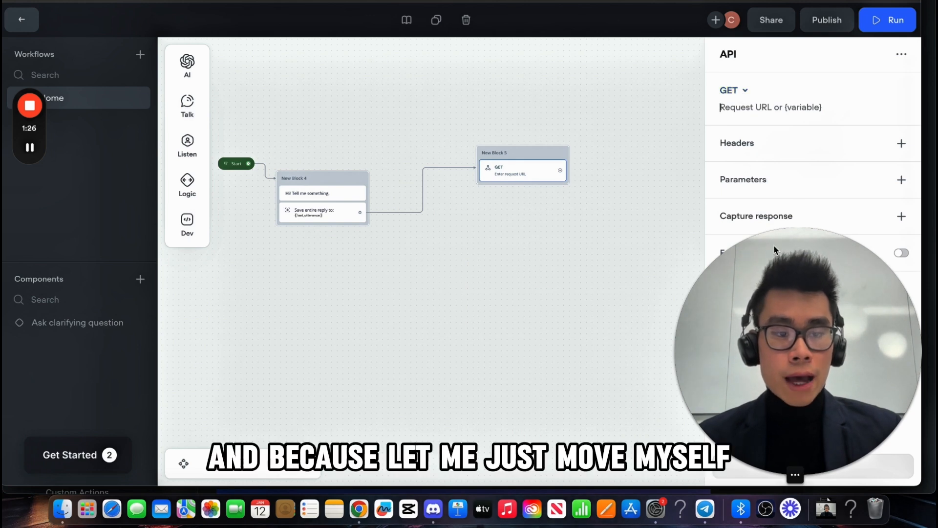
{"action": "left_click_drag", "start_coordinate": [790, 291], "coordinate": [131, 288]}
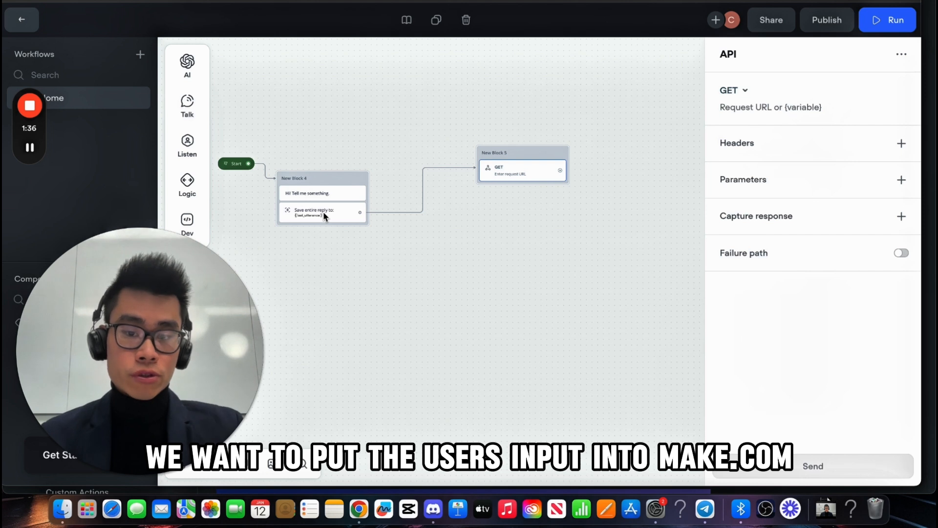
Step: Change the API request method from GET to POST, then go to the Make.com scenario
{"action": "double_click", "coordinate": [732, 93]}
{"action": "left_click", "coordinate": [745, 98]}
{"action": "left_click", "coordinate": [751, 131]}
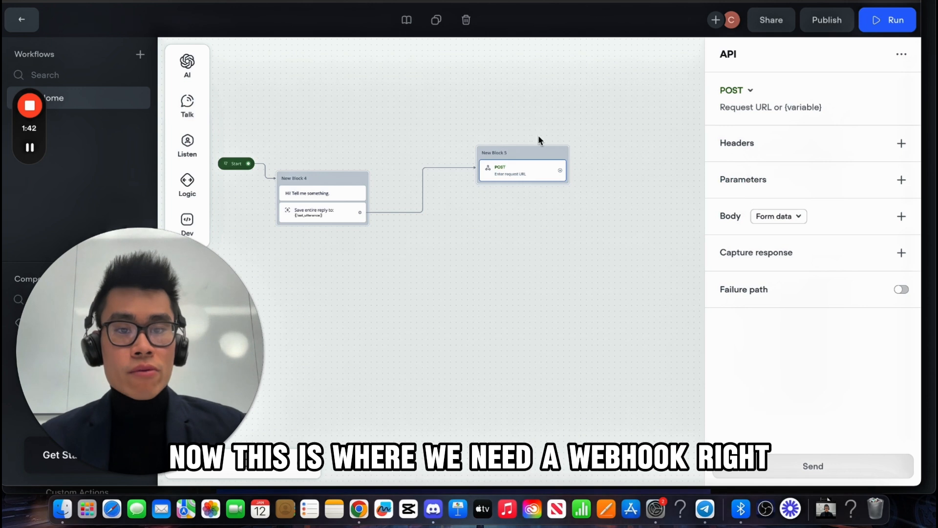
{"action": "left_click", "coordinate": [342, 1]}
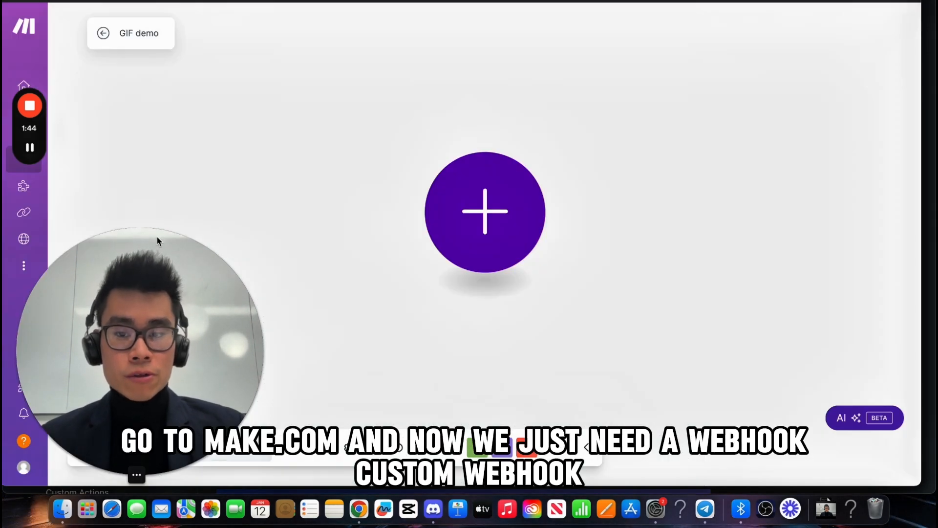
Step: Add a Webhooks > Custom webhook module as the scenario's first module
{"action": "left_click", "coordinate": [461, 237]}
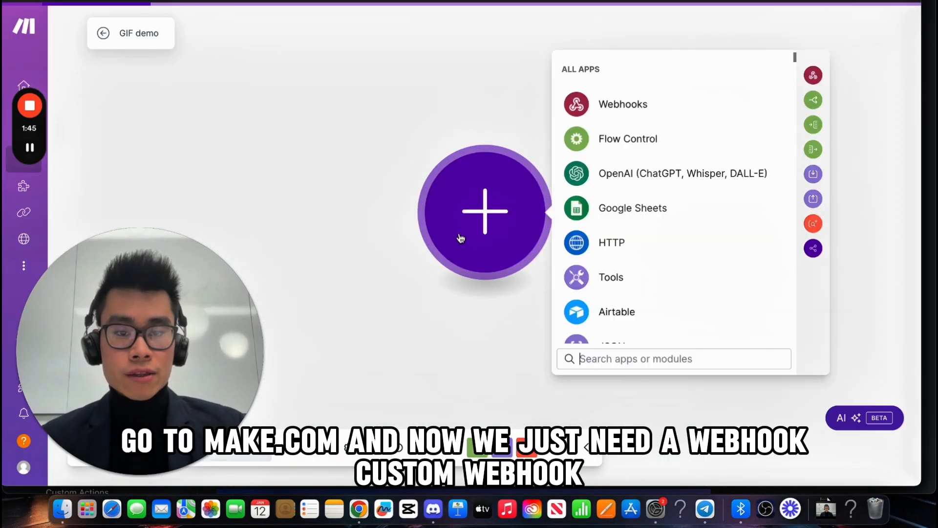
{"action": "left_click", "coordinate": [624, 103]}
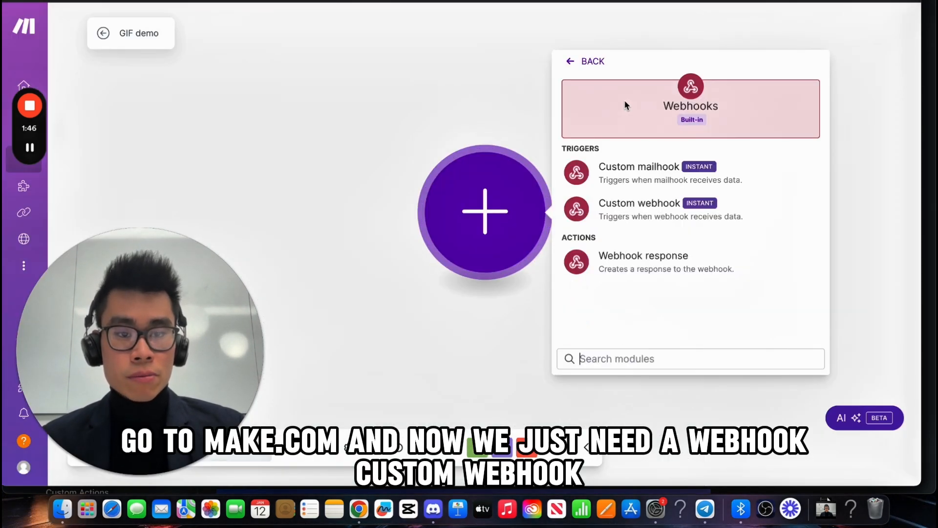
{"action": "left_click", "coordinate": [647, 214]}
{"action": "left_click", "coordinate": [632, 221]}
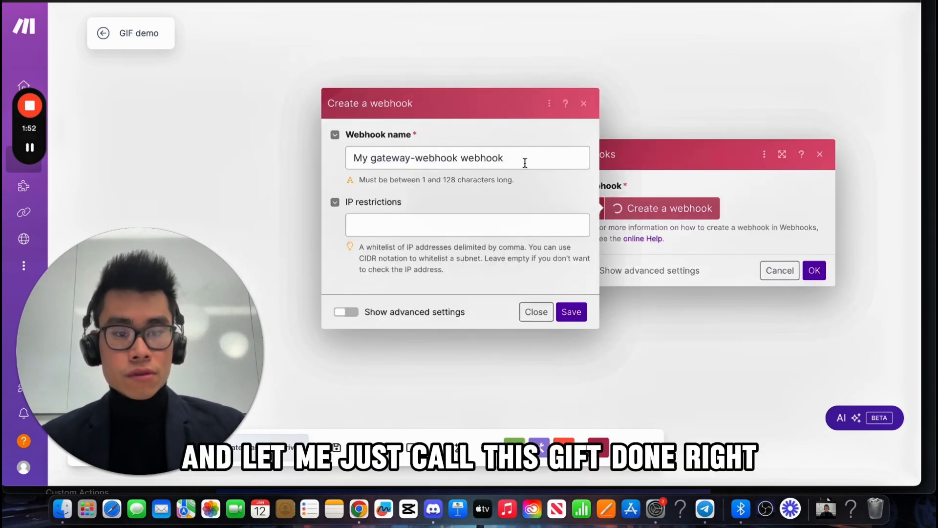
Step: Name the new webhook gifdemo and save it
{"action": "left_click_drag", "start_coordinate": [526, 163], "coordinate": [192, 162]}
{"action": "type", "text": "gid"}
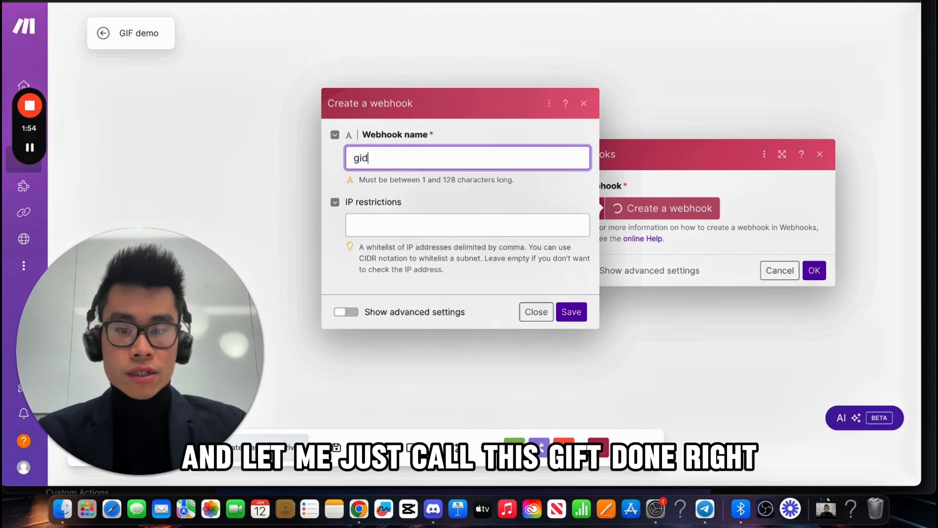
{"action": "key", "text": "BackSpace"}
{"action": "type", "text": "fdemo"}
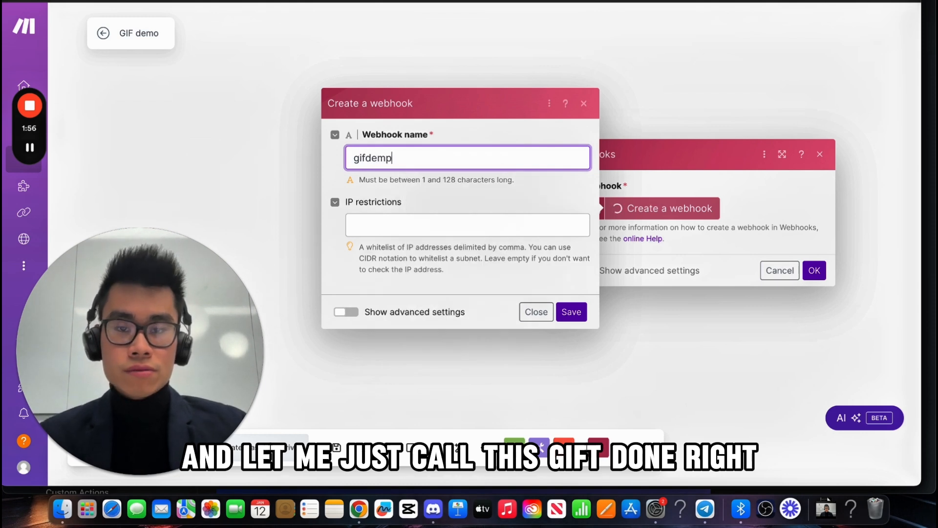
{"action": "left_click", "coordinate": [571, 311]}
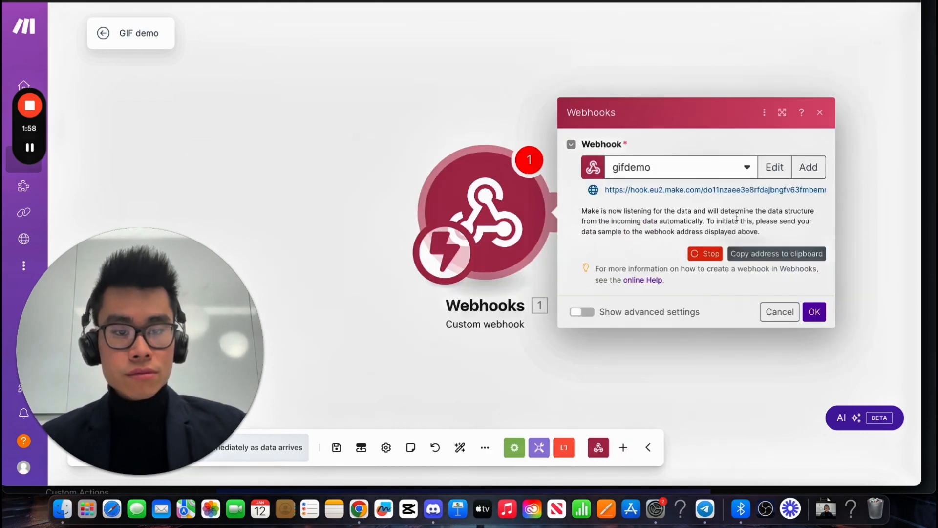
Step: Copy the gifdemo webhook address, confirm the module, and return to Voiceflow
{"action": "left_click", "coordinate": [763, 253]}
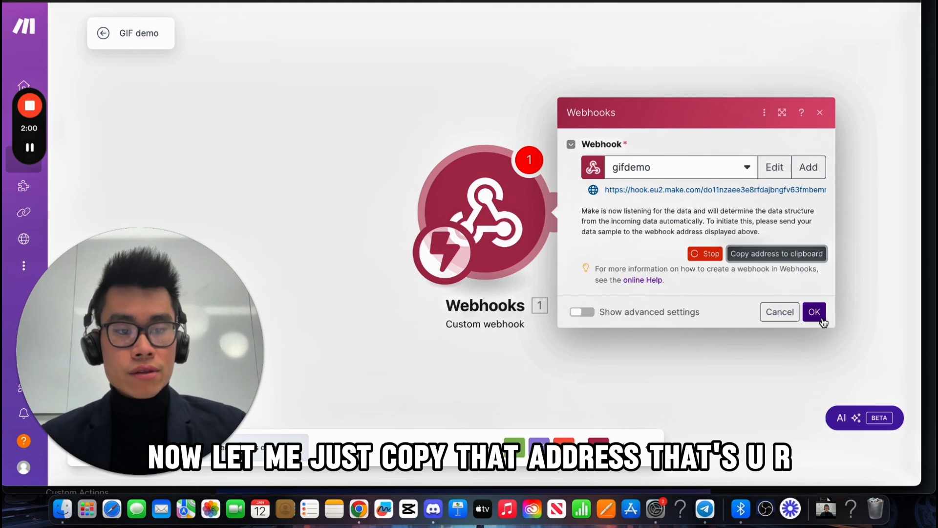
{"action": "left_click", "coordinate": [815, 312]}
{"action": "scroll", "coordinate": [631, 313], "scroll_direction": "down", "scroll_amount": 5}
{"action": "left_click_drag", "start_coordinate": [660, 324], "coordinate": [535, 328]}
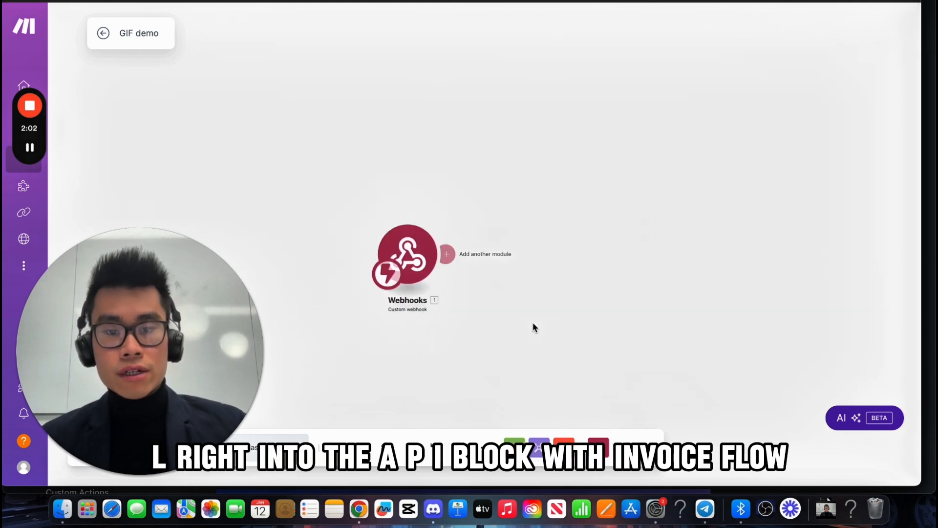
{"action": "left_click", "coordinate": [342, 2]}
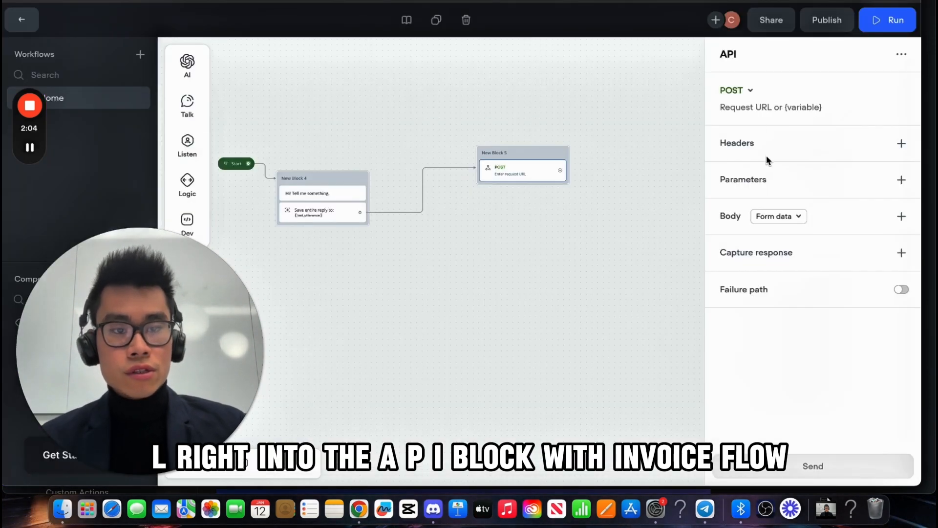
Step: Paste the webhook address as the request URL and add a Content-Type: application/json header
{"action": "left_click", "coordinate": [788, 105]}
{"action": "left_click", "coordinate": [797, 155]}
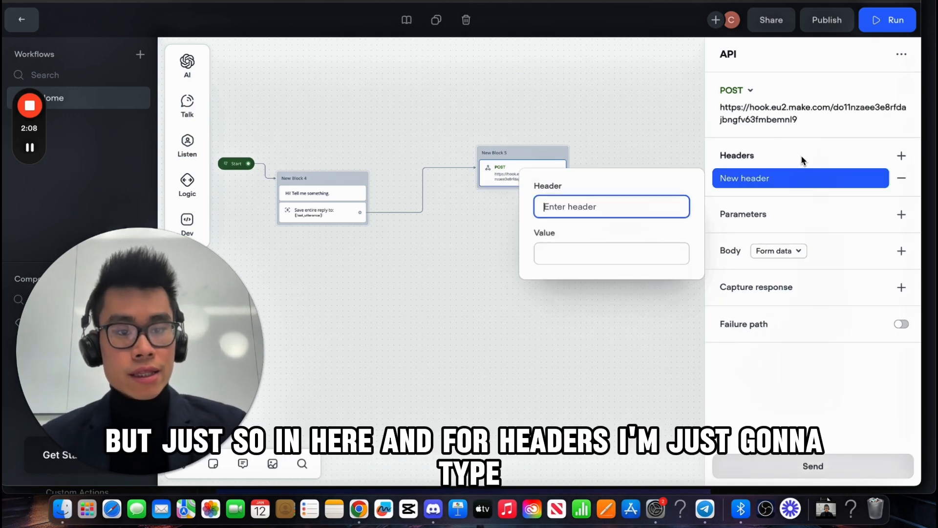
{"action": "type", "text": "Co"}
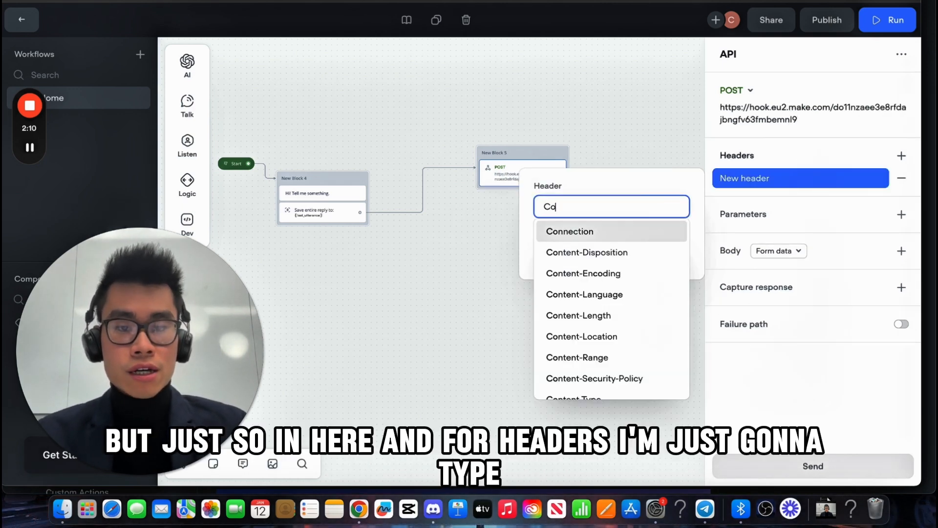
{"action": "type", "text": "ntent"}
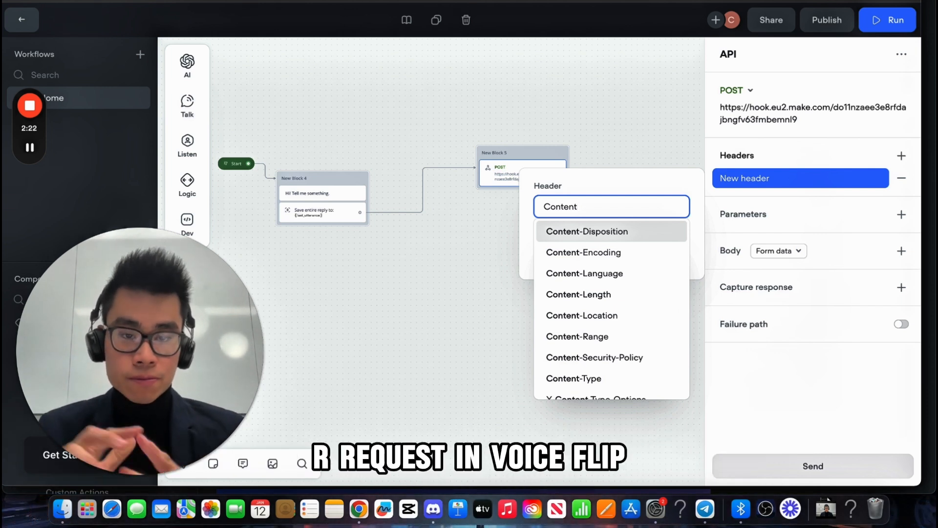
{"action": "type", "text": "-Ty"}
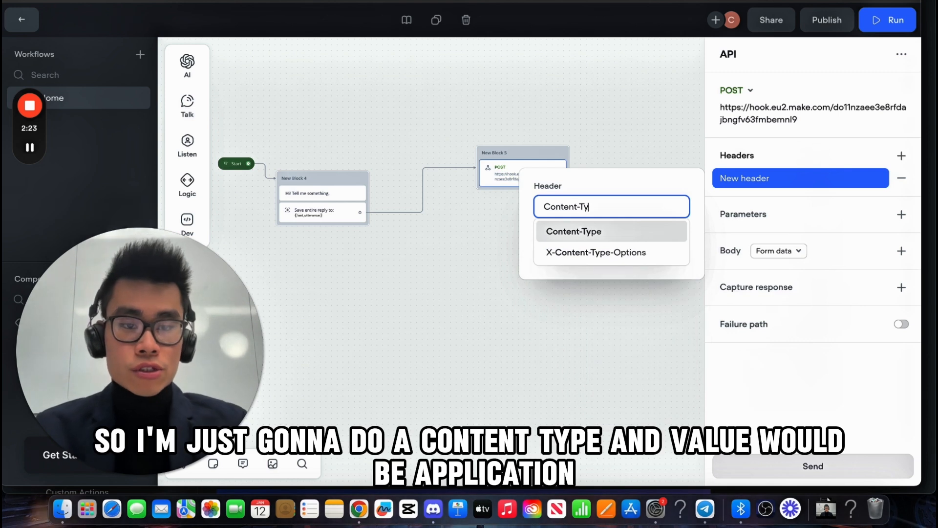
{"action": "left_click", "coordinate": [656, 232]}
{"action": "left_click", "coordinate": [594, 257]}
{"action": "type", "text": "a"}
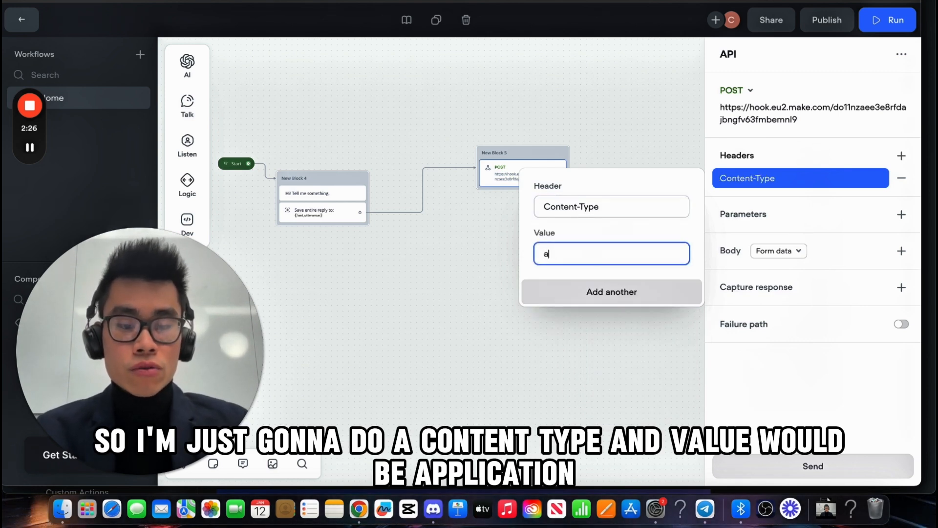
{"action": "type", "text": "pplication/jso"}
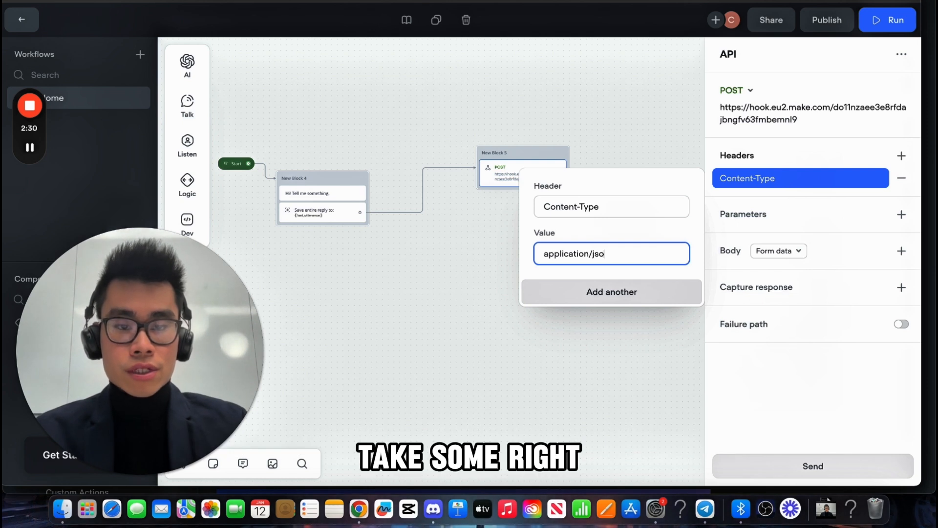
{"action": "type", "text": "n"}
{"action": "left_click", "coordinate": [438, 326]}
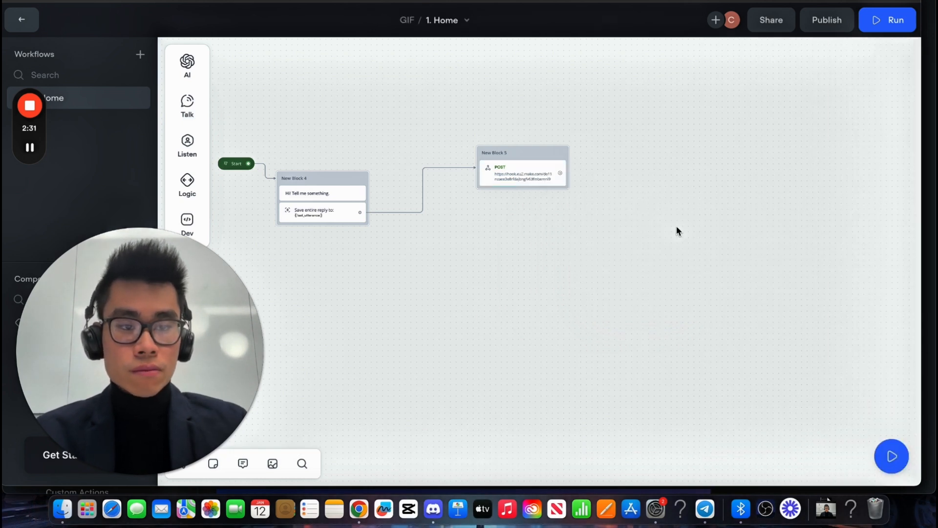
Step: Add body key input with value {last_utterance}, then add an empty capture-response entry
{"action": "left_click", "coordinate": [510, 163]}
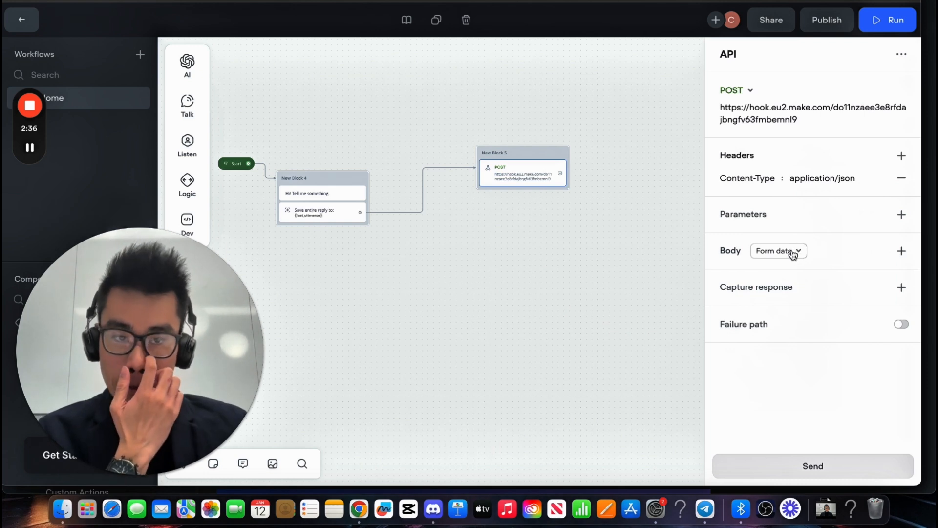
{"action": "left_click", "coordinate": [880, 252]}
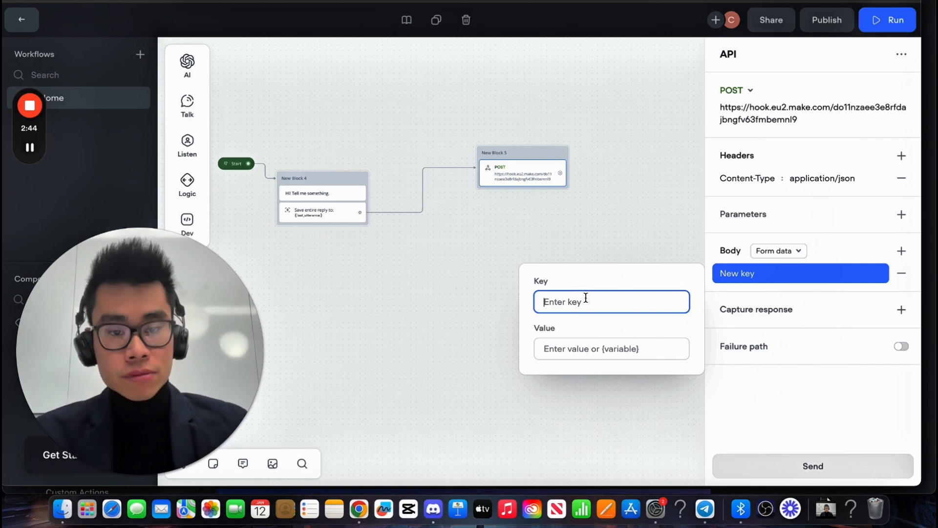
{"action": "type", "text": "input"}
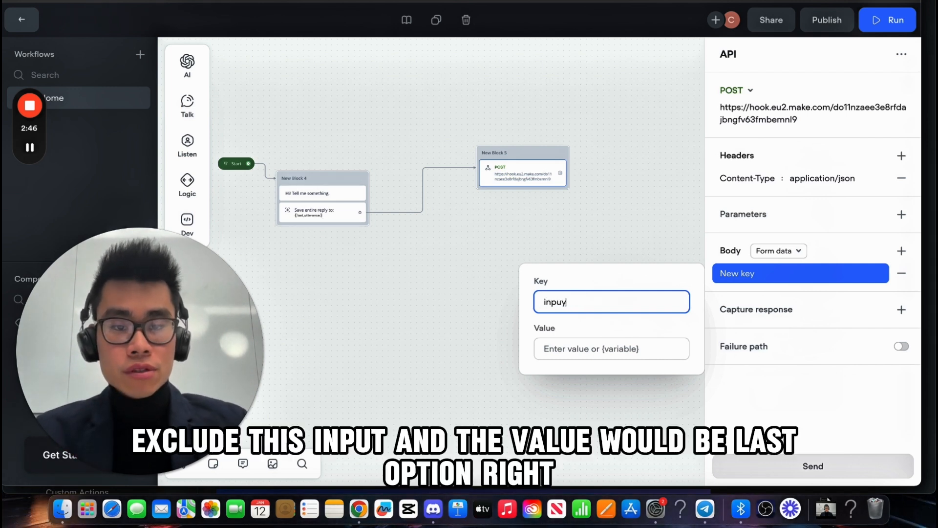
{"action": "left_click", "coordinate": [574, 349]}
{"action": "type", "text": "{las"}
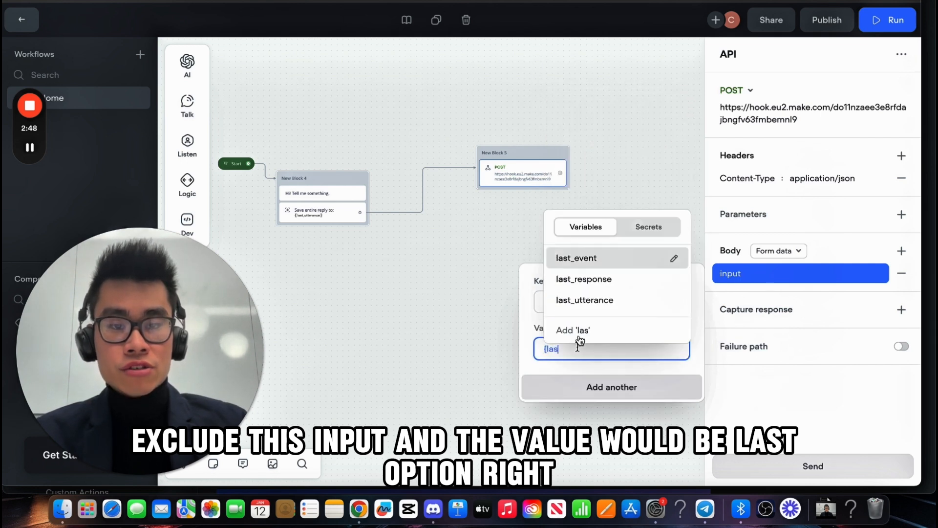
{"action": "left_click", "coordinate": [587, 299]}
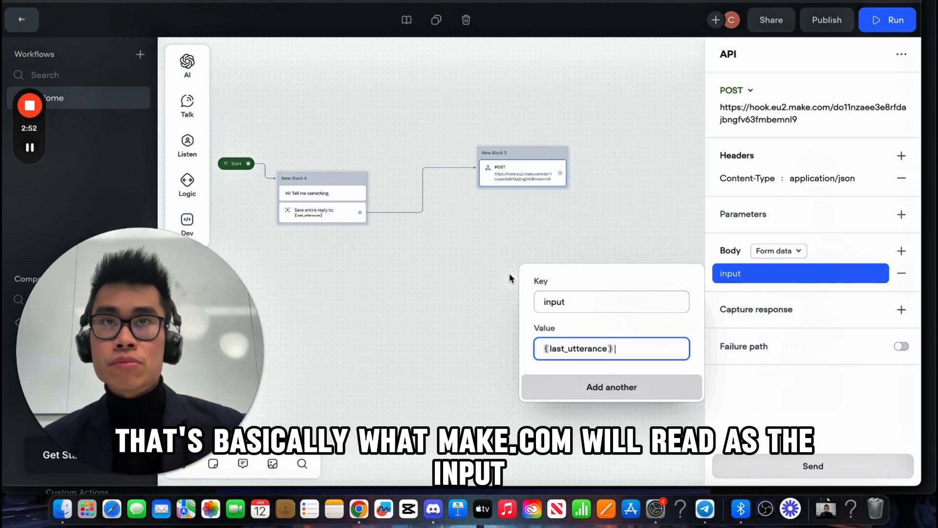
{"action": "left_click", "coordinate": [486, 278]}
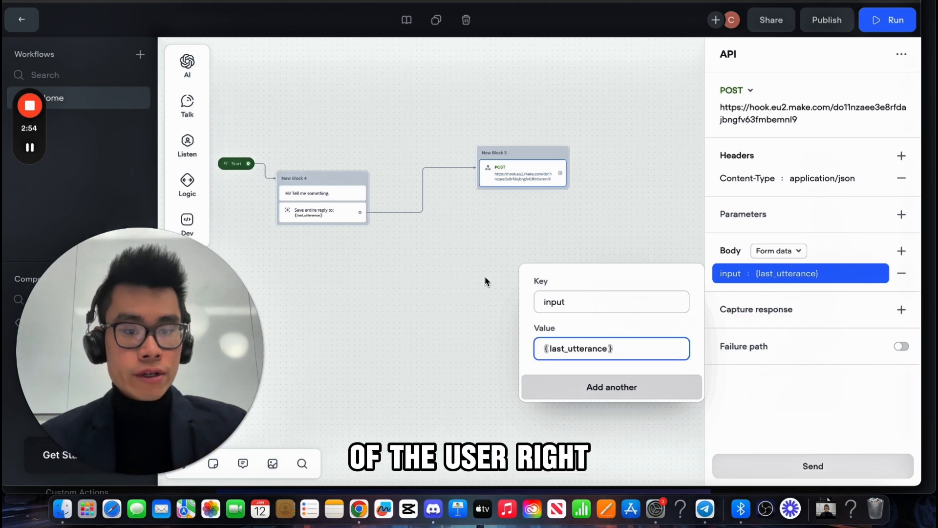
{"action": "left_click", "coordinate": [514, 159]}
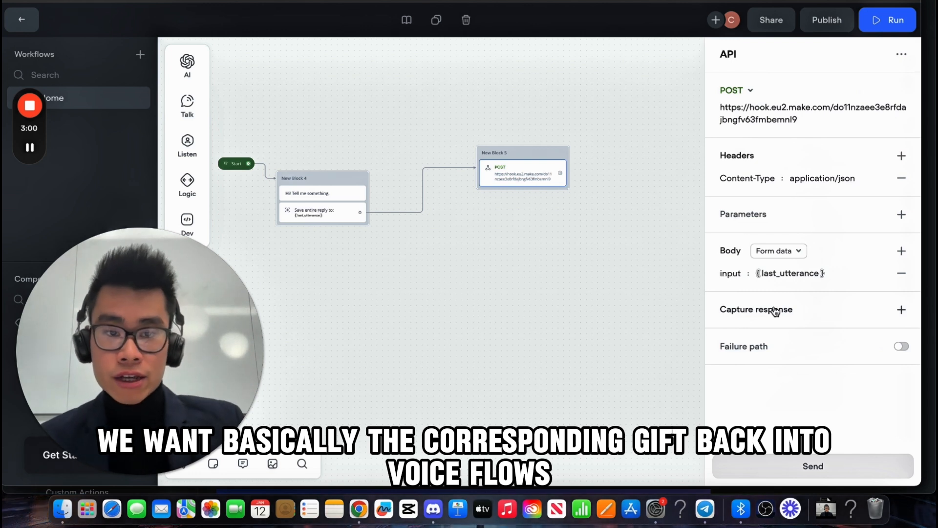
{"action": "left_click", "coordinate": [807, 316]}
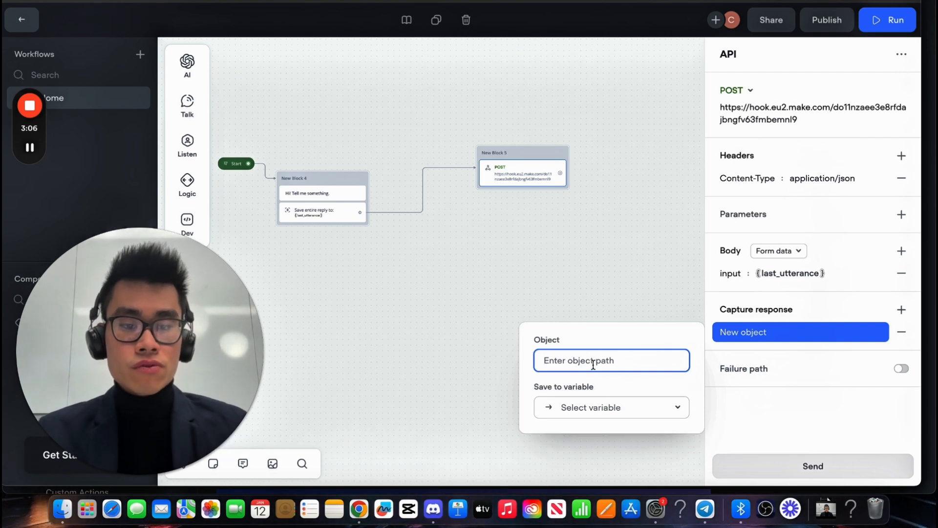
Step: Map the response path gifoutput into a newly created gifoutput variable
{"action": "type", "text": "gifoutput"}
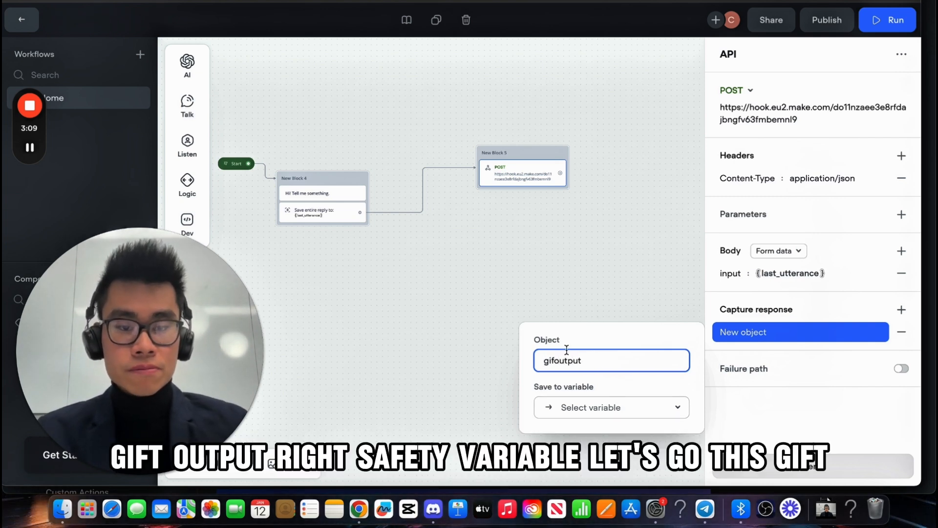
{"action": "left_click", "coordinate": [600, 406]}
{"action": "left_click", "coordinate": [604, 379]}
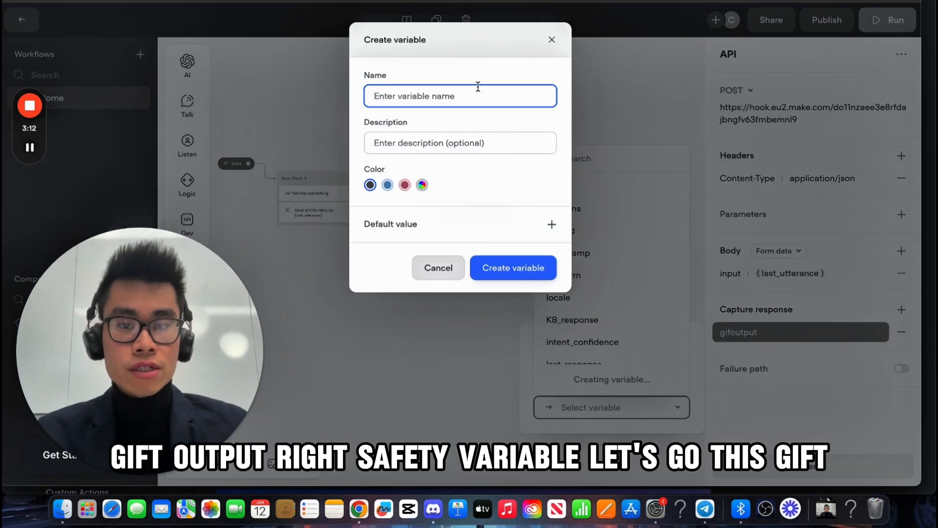
{"action": "type", "text": "gifp"}
{"action": "key", "text": "BackSpace"}
{"action": "type", "text": "output"}
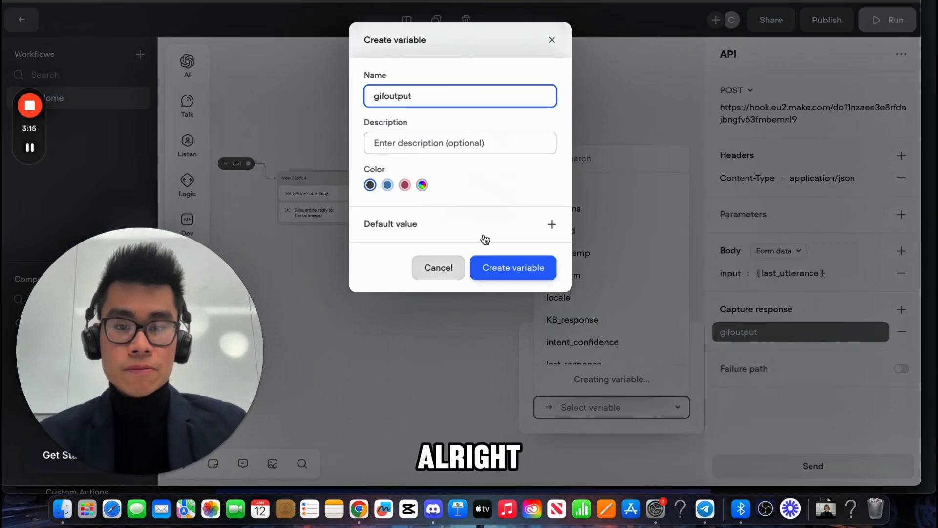
{"action": "left_click", "coordinate": [506, 269]}
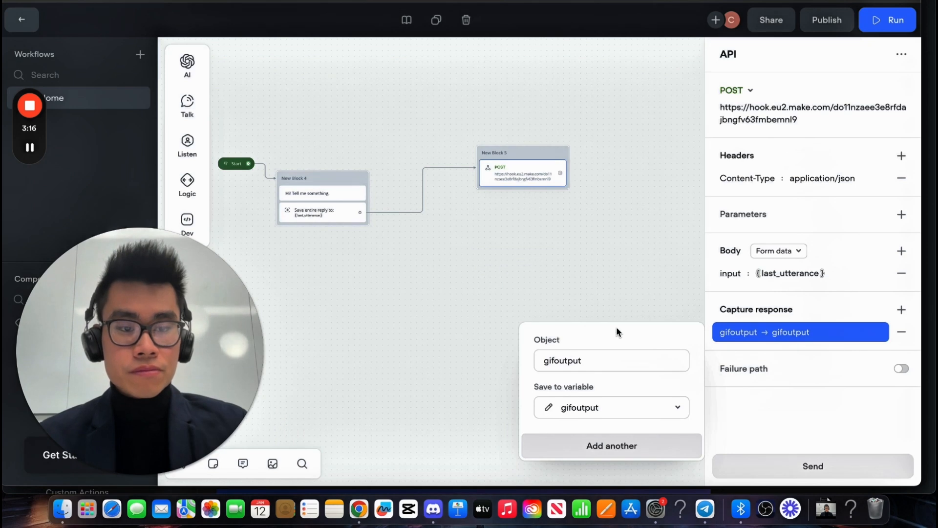
{"action": "left_click", "coordinate": [602, 236]}
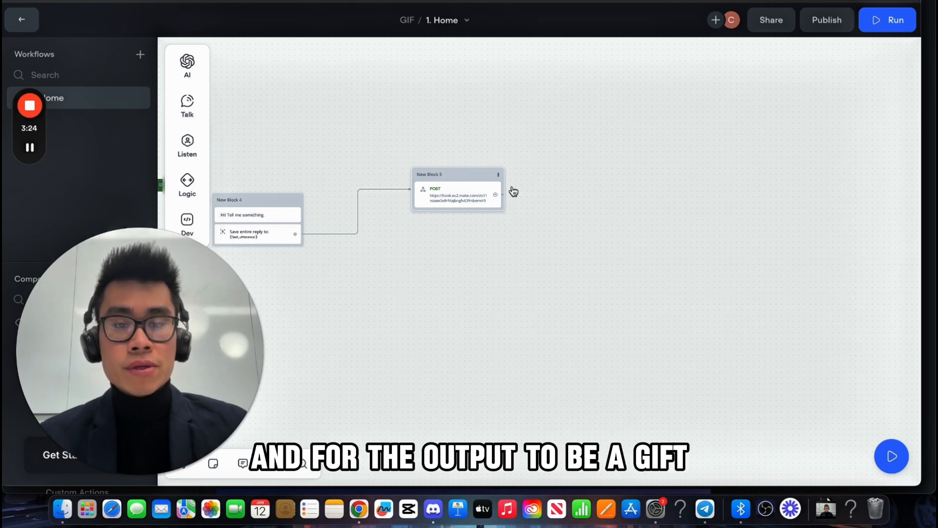
Step: Add a Card block after the POST request with image link {gifoutput}
{"action": "left_click_drag", "start_coordinate": [503, 194], "coordinate": [594, 162]}
{"action": "mouse_move", "coordinate": [649, 232]}
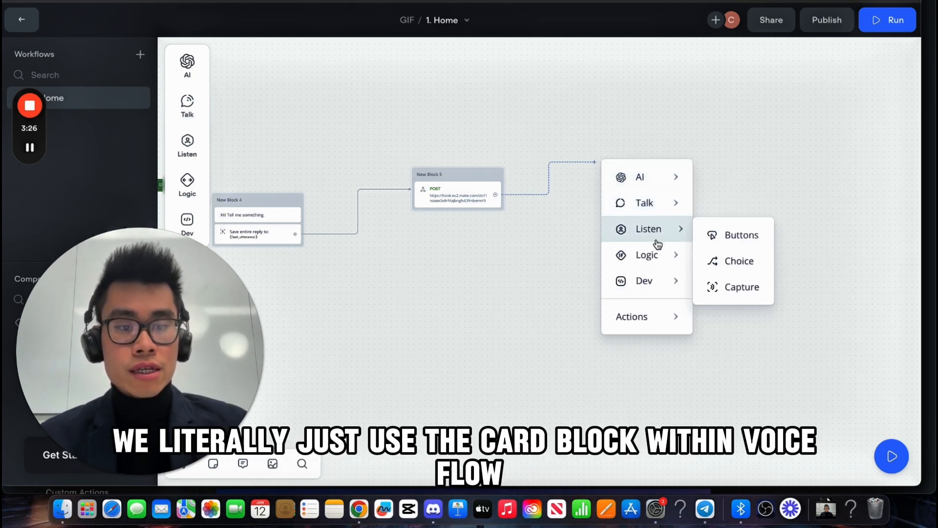
{"action": "mouse_move", "coordinate": [648, 208]}
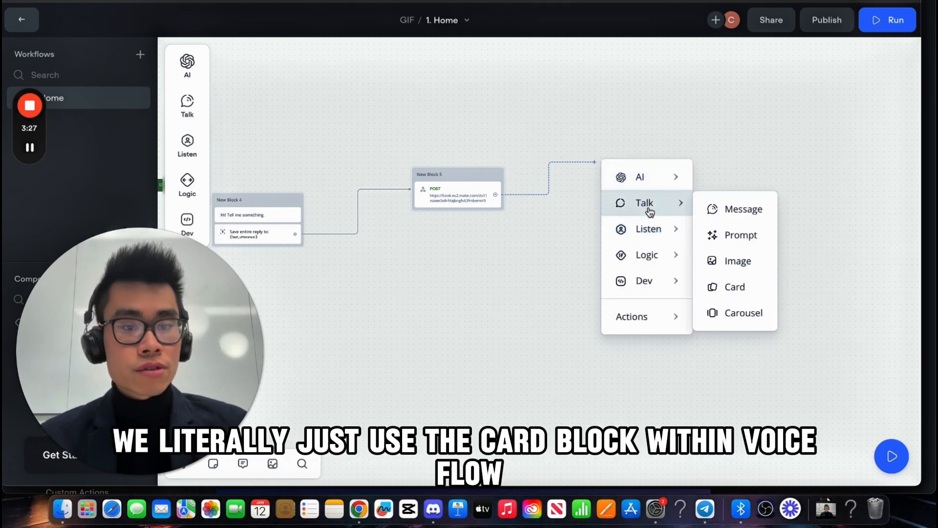
{"action": "left_click", "coordinate": [726, 293]}
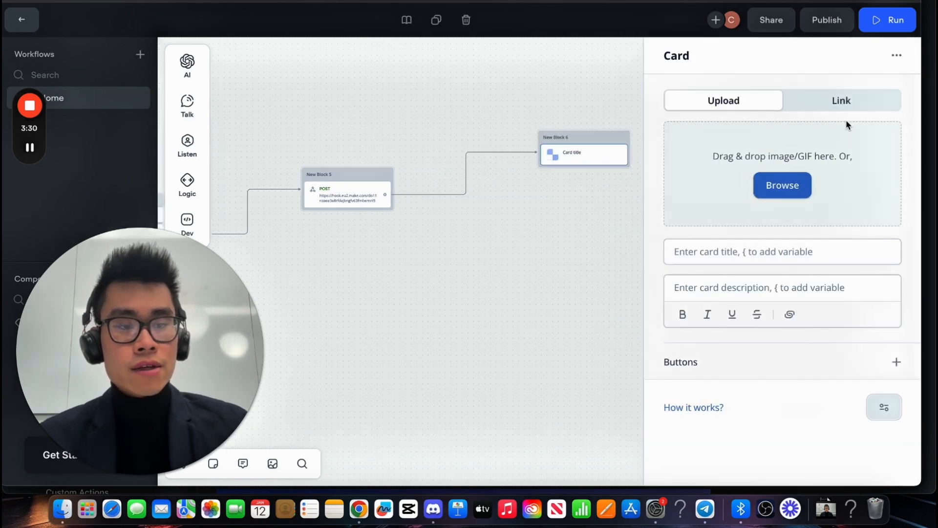
{"action": "left_click", "coordinate": [848, 105]}
{"action": "left_click", "coordinate": [786, 134]}
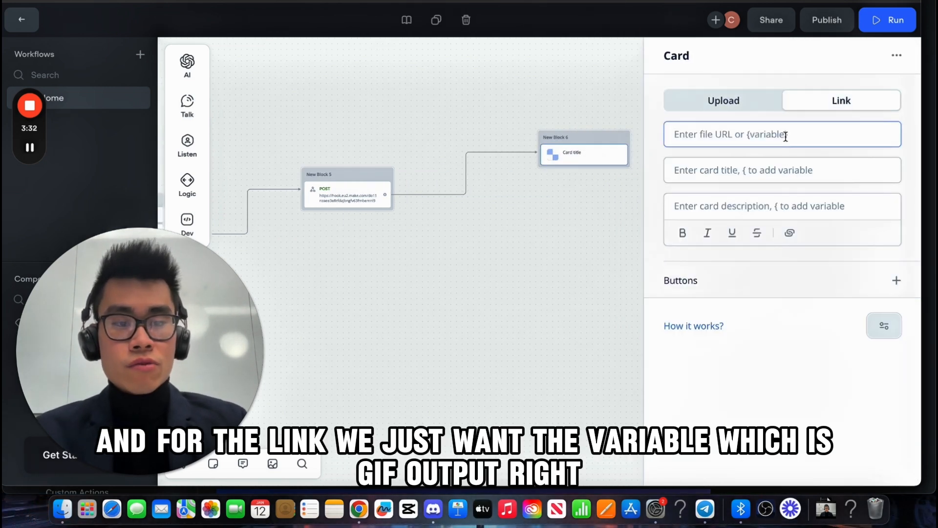
{"action": "type", "text": "{gif"}
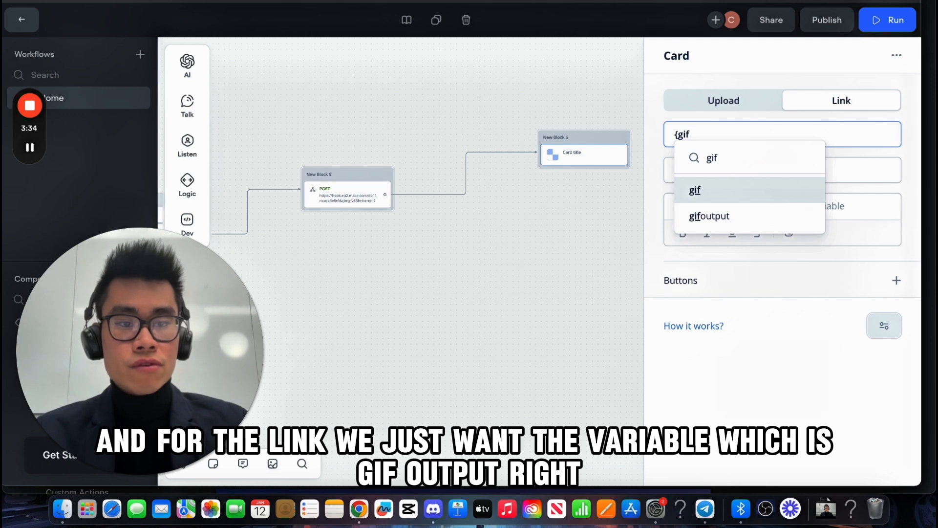
{"action": "left_click", "coordinate": [770, 223]}
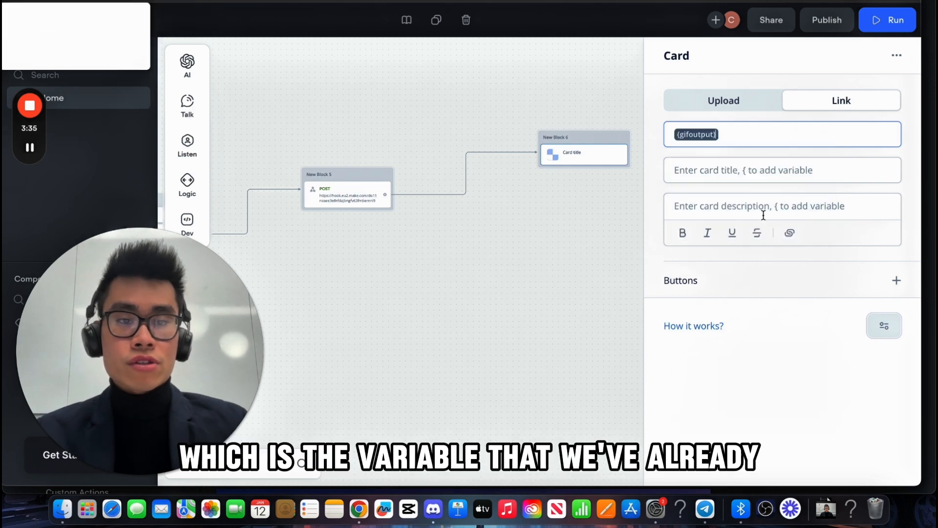
Step: Shift the Card block slightly left and recheck the POST and card settings
{"action": "left_click", "coordinate": [361, 180]}
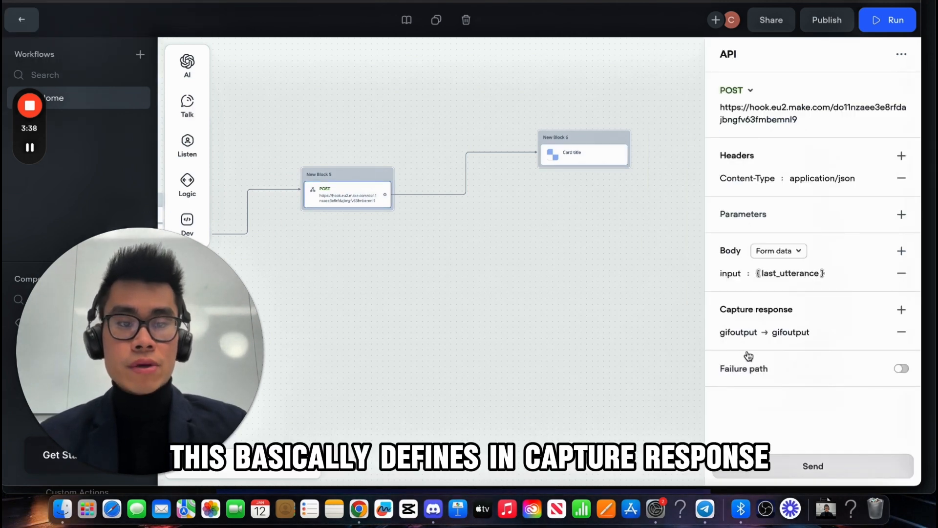
{"action": "left_click", "coordinate": [584, 145]}
{"action": "left_click_drag", "start_coordinate": [559, 143], "coordinate": [555, 144]}
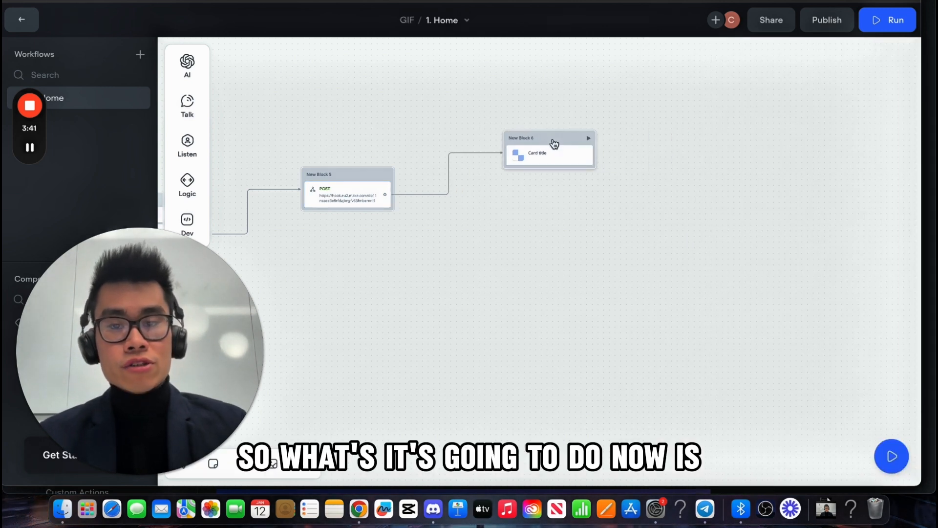
{"action": "left_click", "coordinate": [344, 180]}
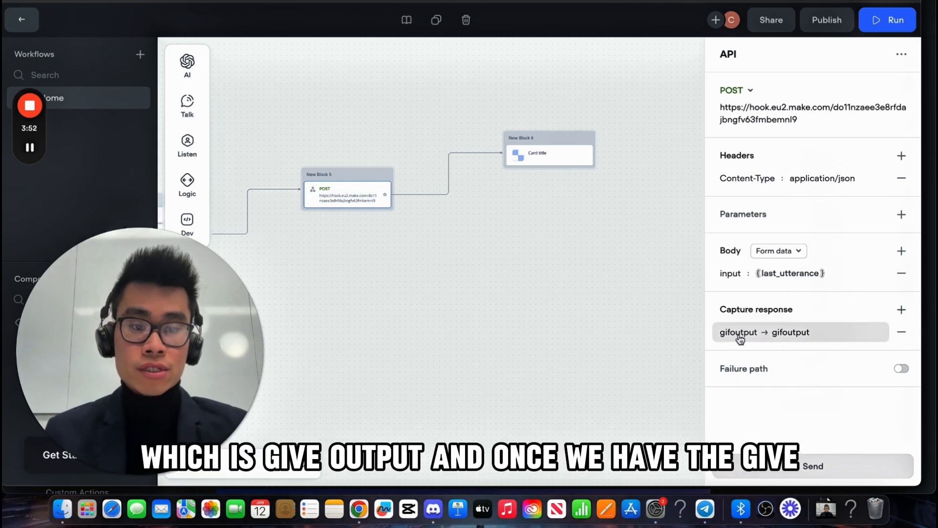
{"action": "left_click", "coordinate": [561, 139]}
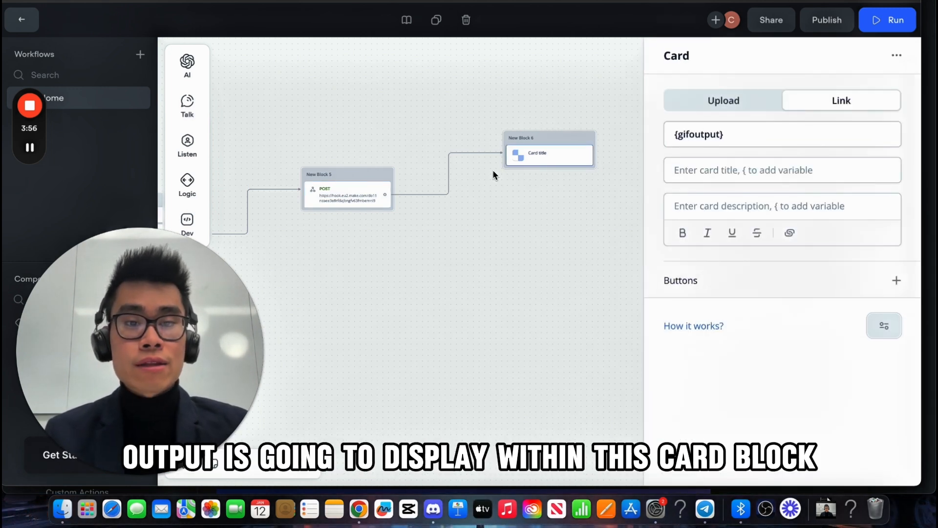
{"action": "left_click", "coordinate": [486, 311]}
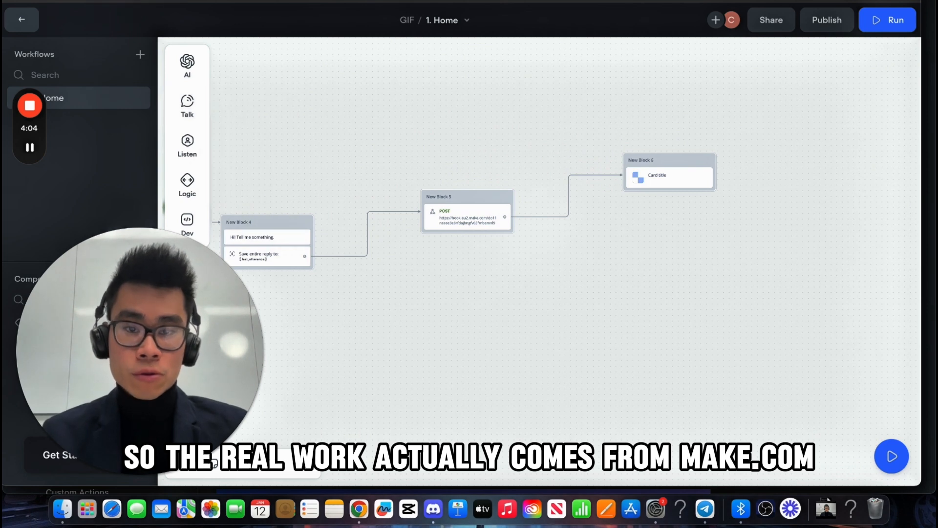
Step: Confirm the gifdemo webhook in Make.com, run the scenario once, and return to Voiceflow
{"action": "key", "text": "ctrl+Tab"}
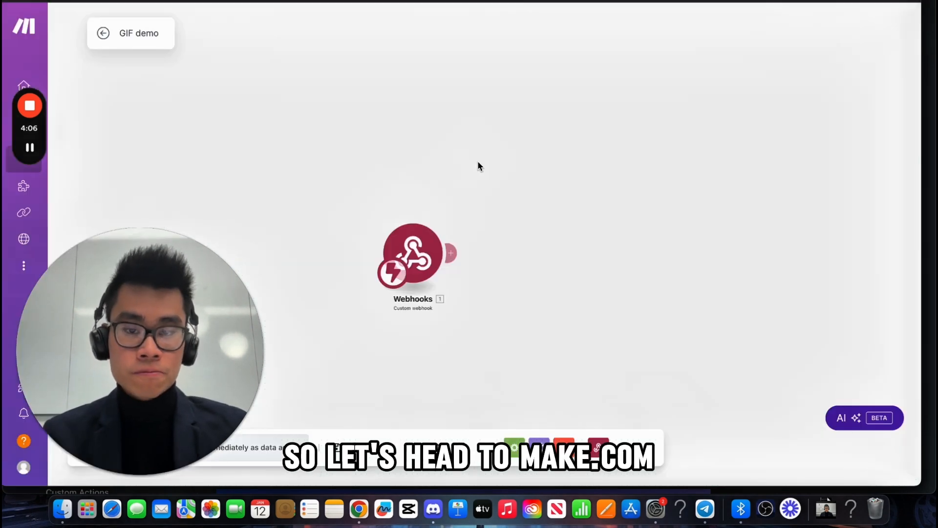
{"action": "left_click_drag", "start_coordinate": [574, 252], "coordinate": [538, 211]}
{"action": "left_click", "coordinate": [398, 213]}
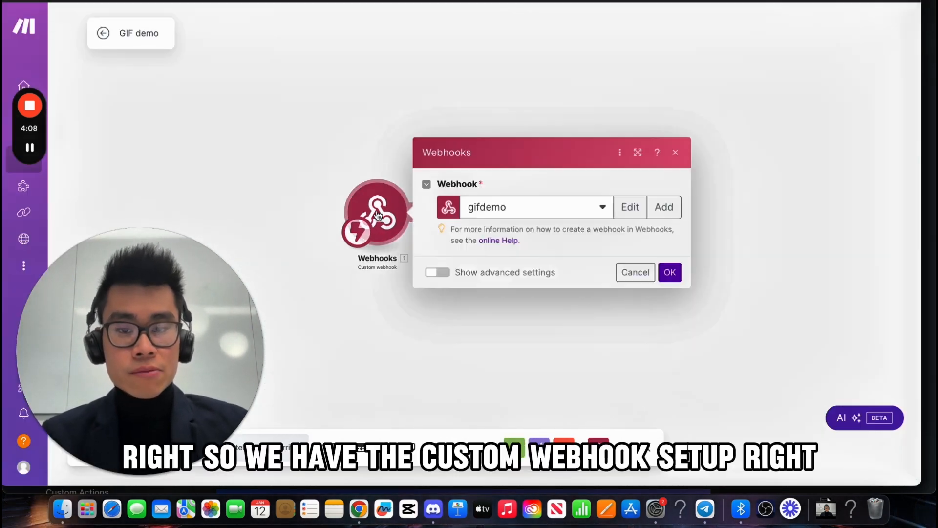
{"action": "left_click", "coordinate": [671, 294]}
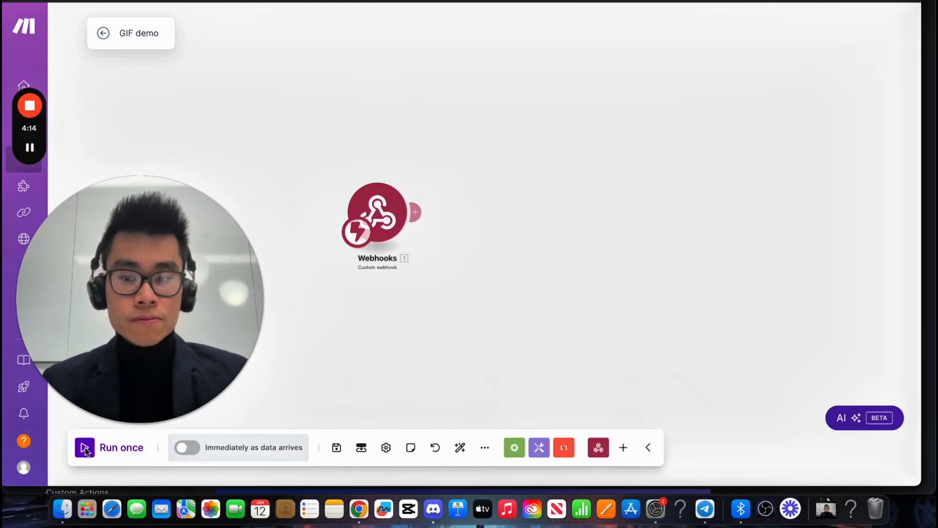
{"action": "left_click", "coordinate": [392, 215]}
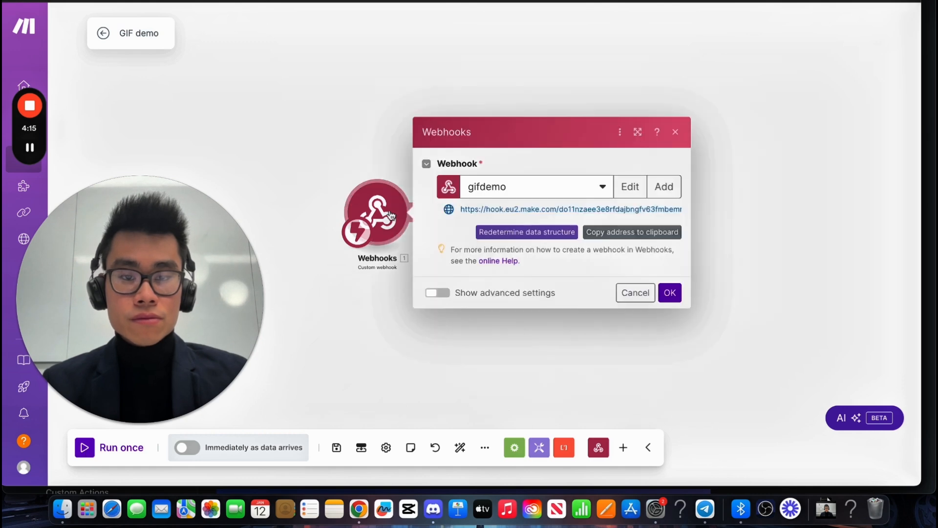
{"action": "left_click", "coordinate": [670, 293]}
{"action": "left_click", "coordinate": [86, 447]}
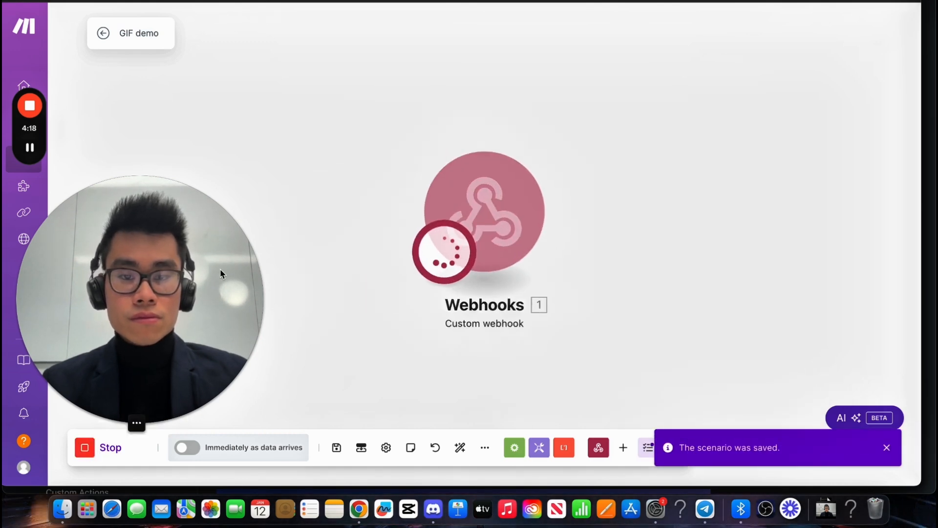
{"action": "key", "text": "ctrl+shift+Tab"}
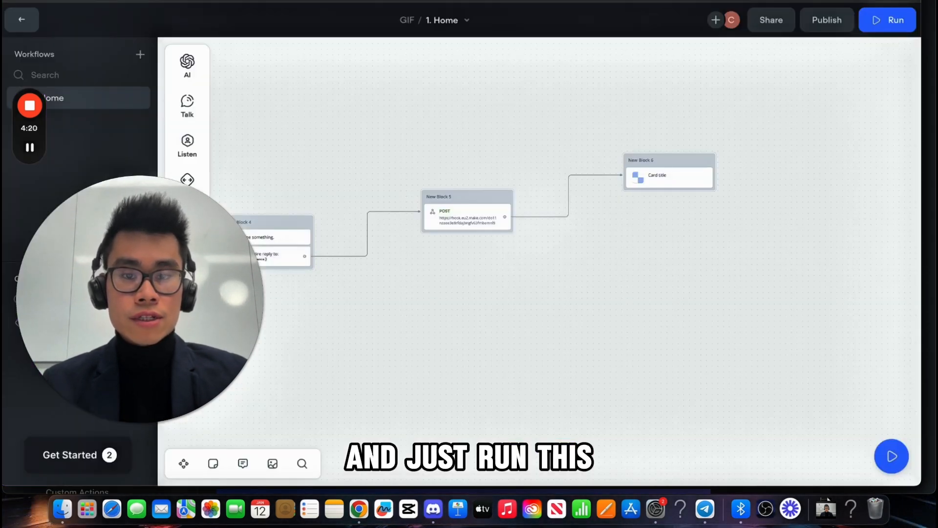
Step: Test the agent from New Block 4 by sending "spongebob", then check Make.com's received data
{"action": "left_click", "coordinate": [286, 229]}
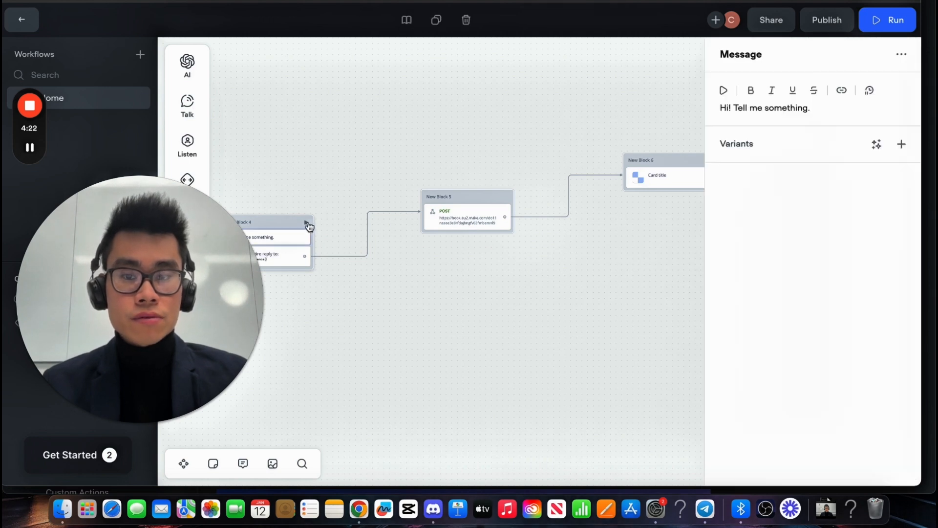
{"action": "left_click", "coordinate": [306, 223]}
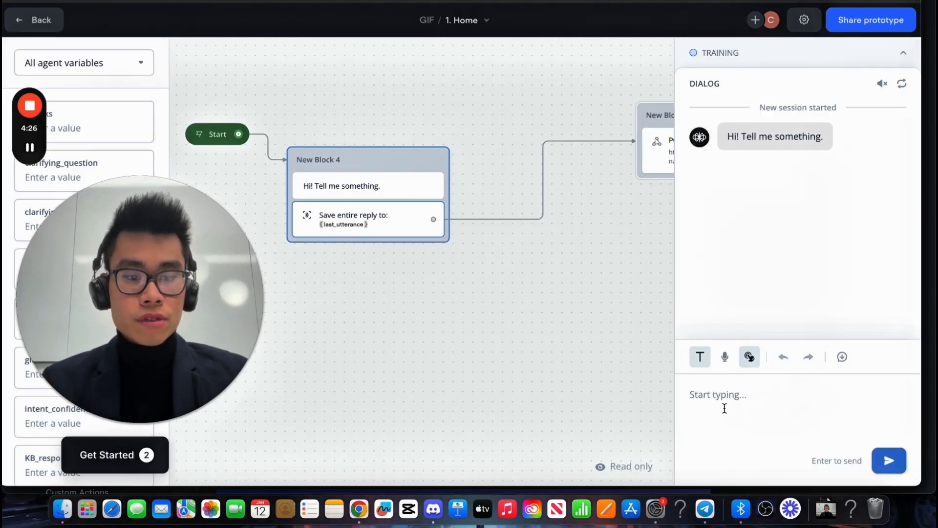
{"action": "type", "text": "spongebob"}
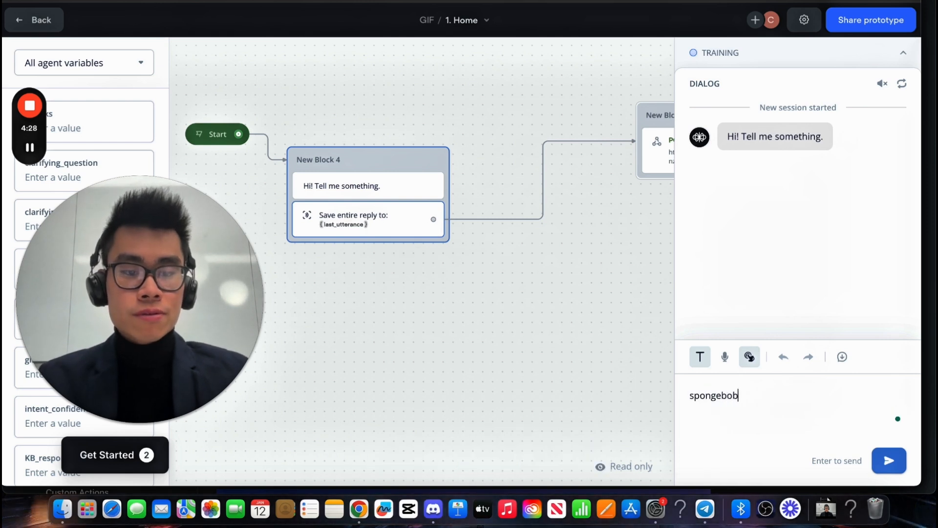
{"action": "key", "text": "Return"}
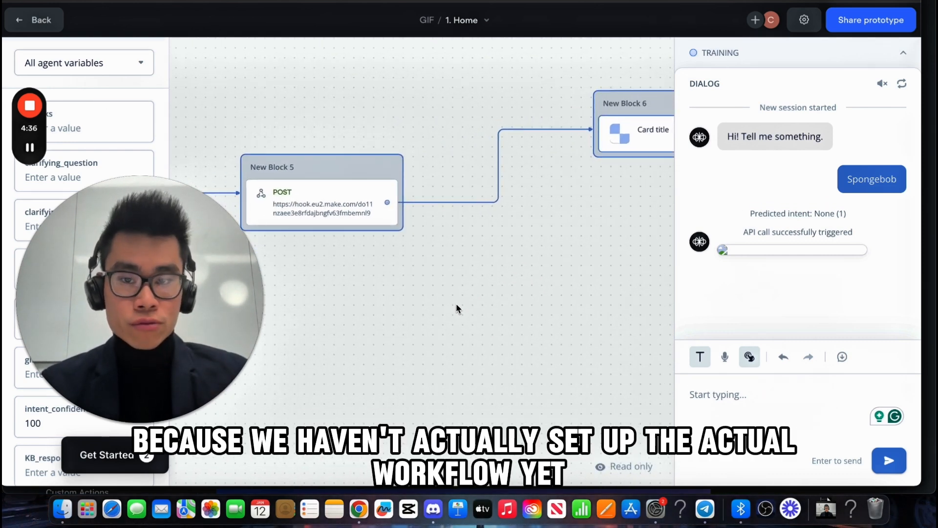
{"action": "left_click", "coordinate": [229, 1]}
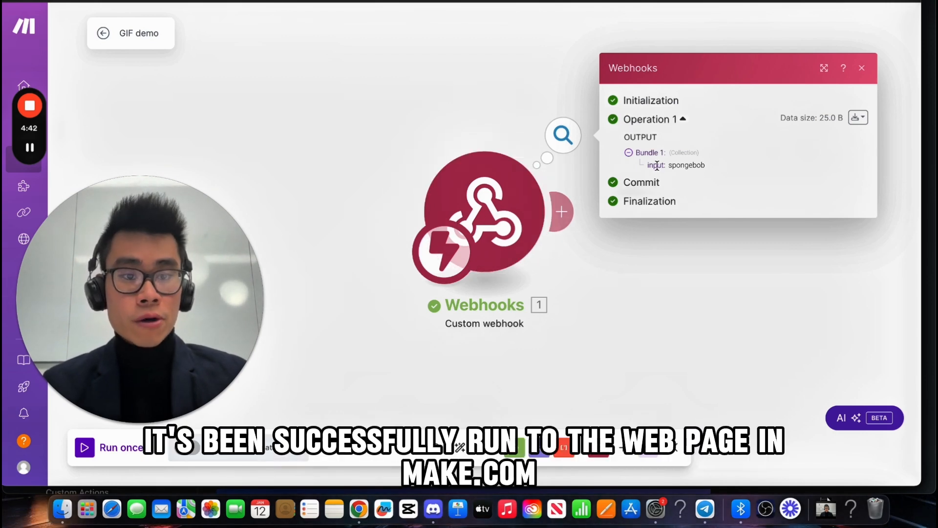
Step: Review the webhook's received 'spongebob' input, then reposition the webhook module in view
{"action": "left_click_drag", "start_coordinate": [666, 168], "coordinate": [644, 168]}
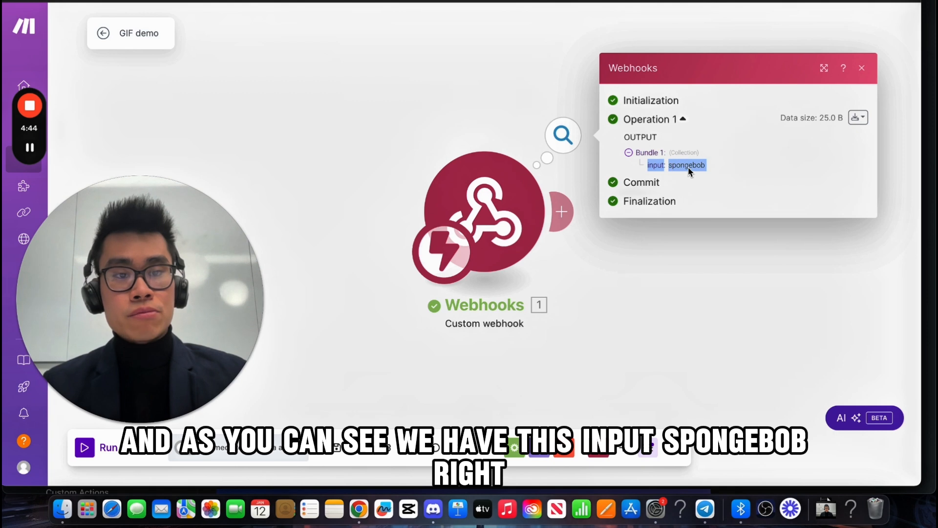
{"action": "left_click", "coordinate": [655, 311]}
{"action": "scroll", "coordinate": [653, 312], "scroll_direction": "down", "scroll_amount": 3}
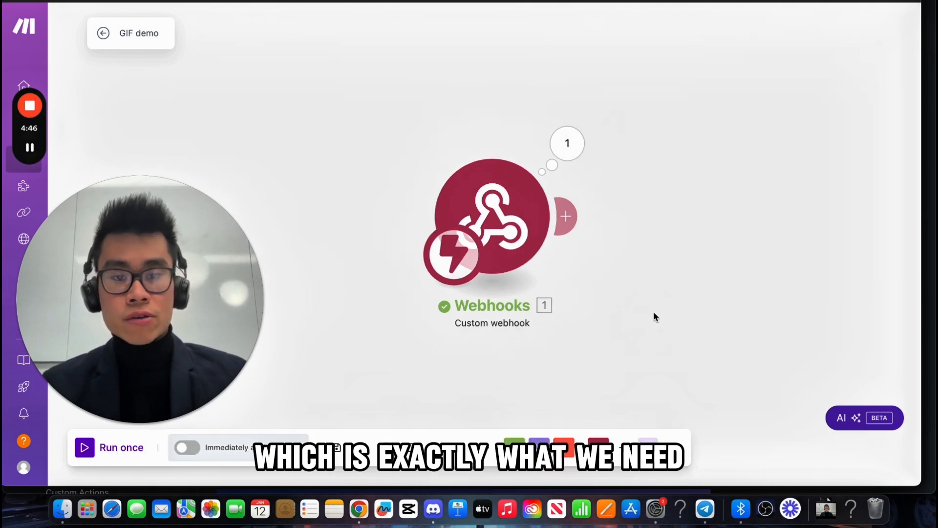
{"action": "left_click_drag", "start_coordinate": [632, 317], "coordinate": [553, 301]}
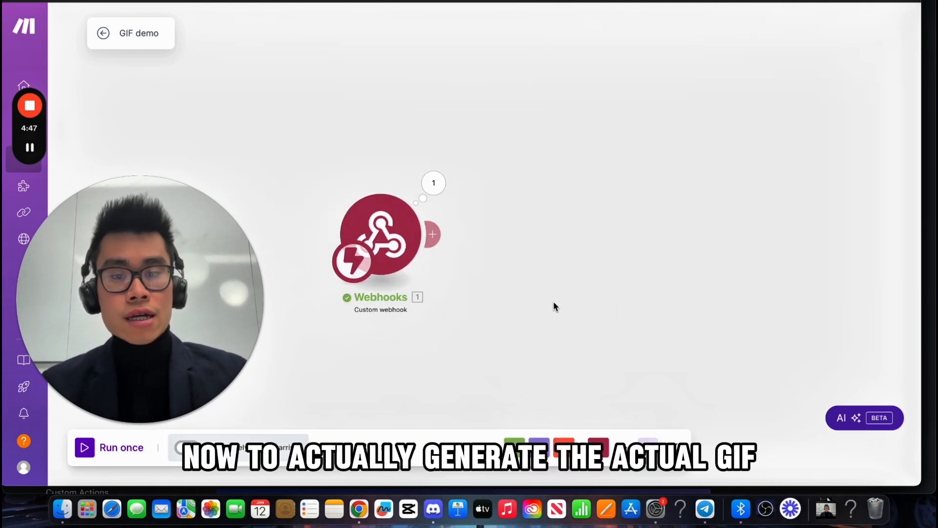
Step: Add a GIPHY Search Gifs/Stickers module after the webhook using My GIPHY connection, and open its help
{"action": "left_click", "coordinate": [432, 234]}
{"action": "type", "text": "gi"}
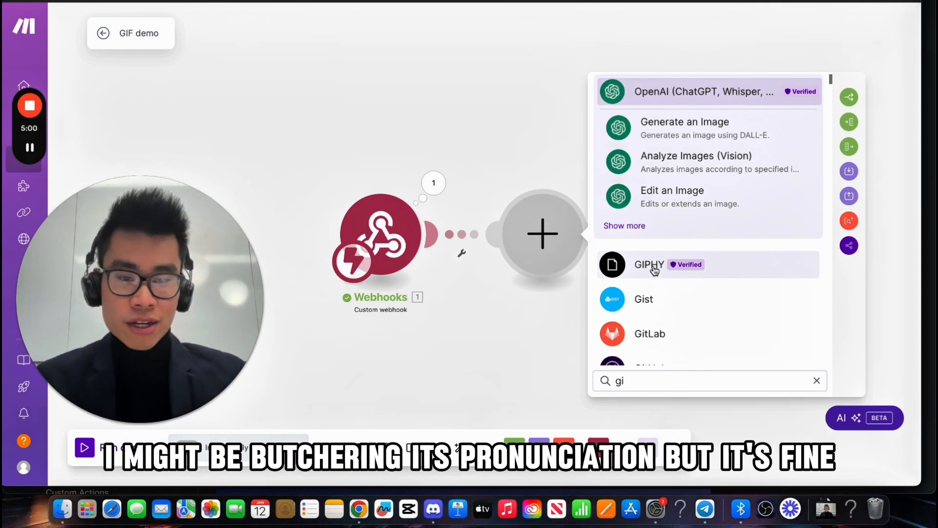
{"action": "left_click", "coordinate": [654, 270]}
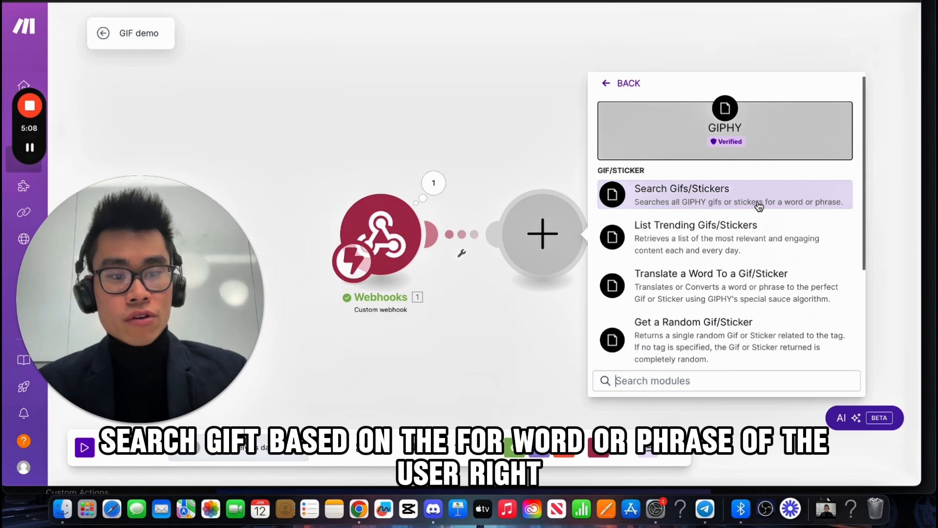
{"action": "left_click", "coordinate": [706, 205]}
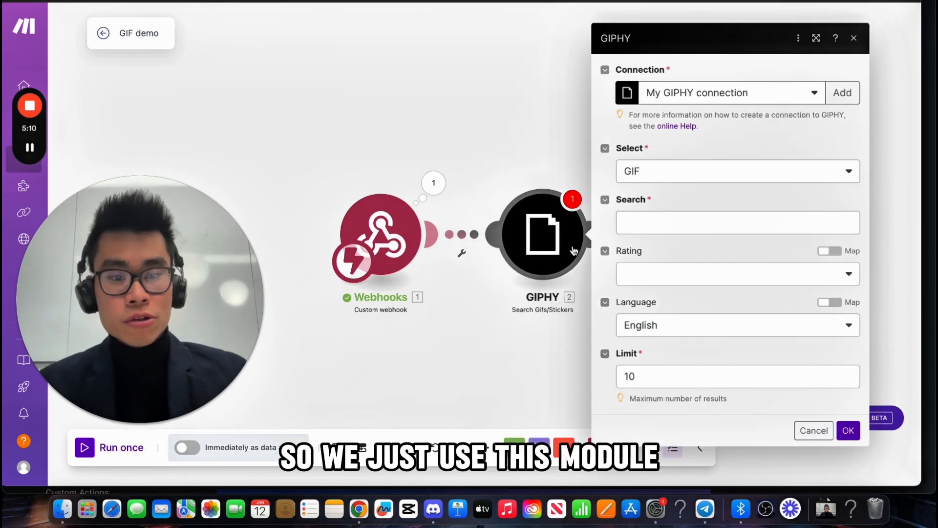
{"action": "left_click", "coordinate": [731, 103]}
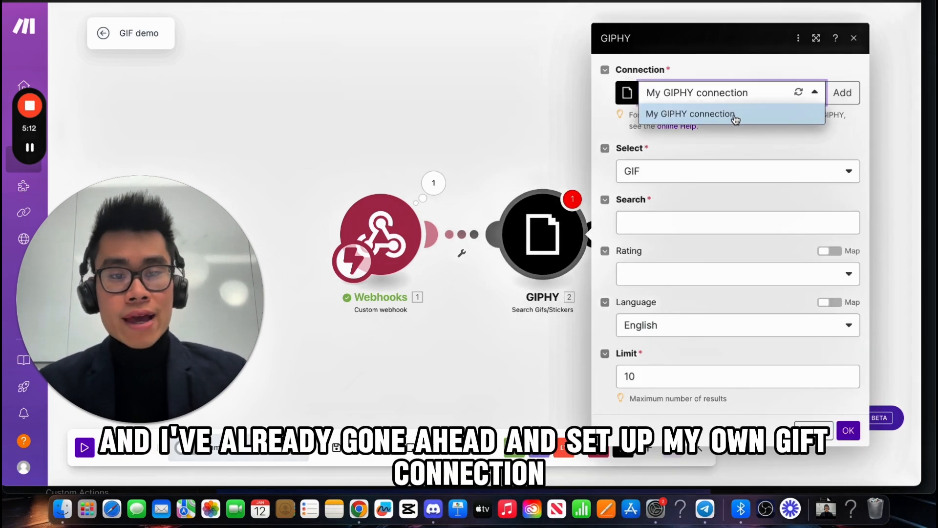
{"action": "left_click", "coordinate": [734, 115]}
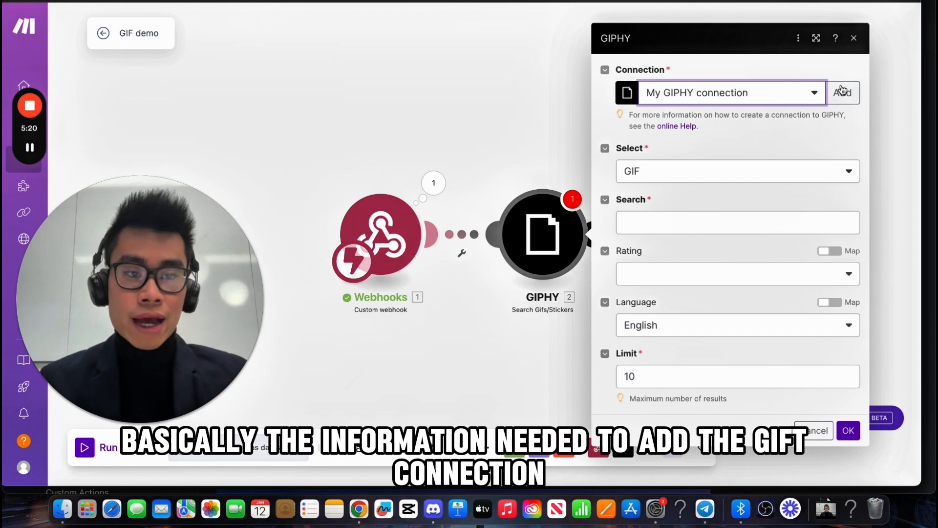
{"action": "right_click", "coordinate": [681, 128]}
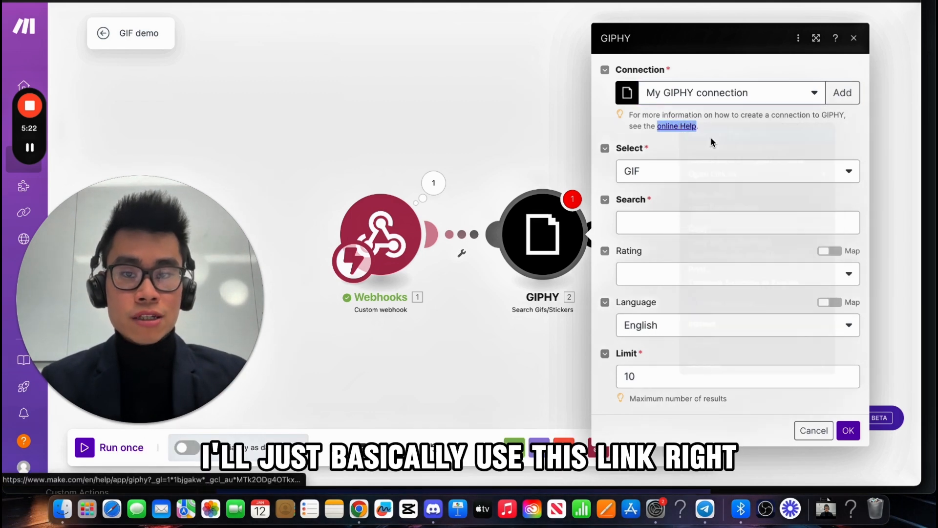
Step: Read the guide's GIPHY Developers account and Create an App steps
{"action": "scroll", "coordinate": [456, 204], "scroll_direction": "down", "scroll_amount": 10}
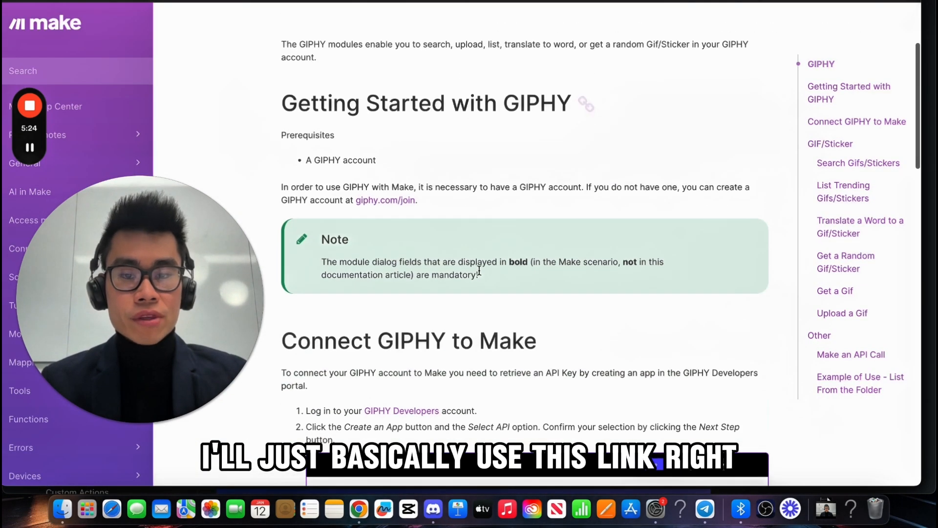
{"action": "scroll", "coordinate": [455, 203], "scroll_direction": "down", "scroll_amount": 2}
{"action": "left_click_drag", "start_coordinate": [300, 73], "coordinate": [614, 141]}
{"action": "left_click", "coordinate": [373, 131]}
{"action": "left_click", "coordinate": [614, 140]}
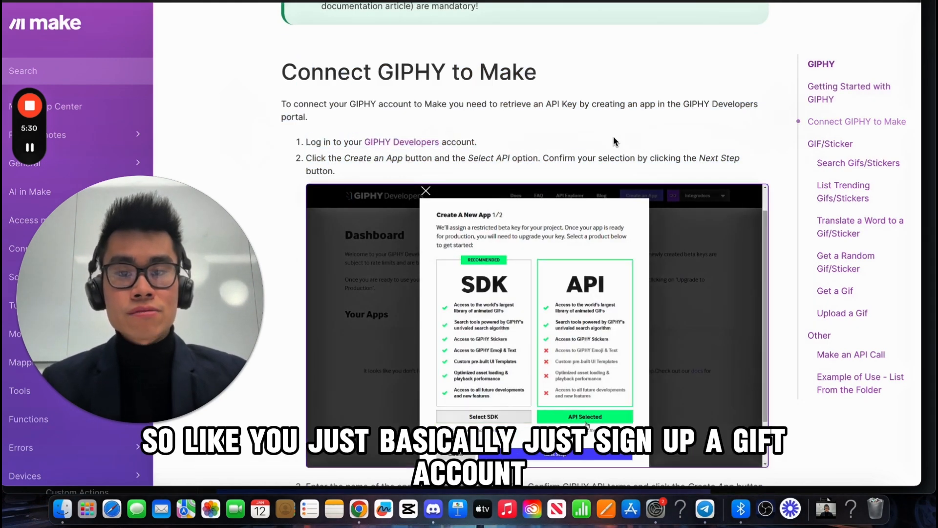
{"action": "scroll", "coordinate": [395, 129], "scroll_direction": "down", "scroll_amount": 2}
{"action": "left_click", "coordinate": [432, 119]}
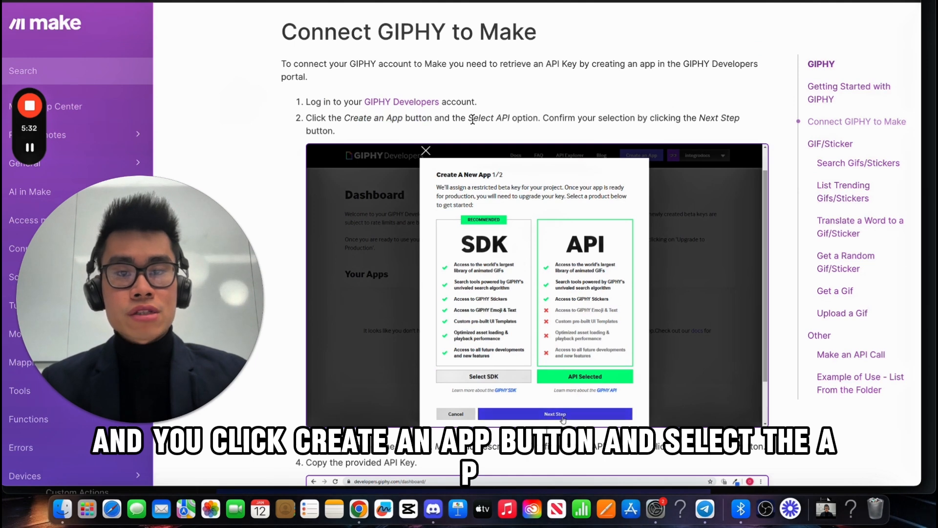
Step: Read the app-name example in step 3 and return to the Connect GIPHY to Make heading
{"action": "scroll", "coordinate": [391, 242], "scroll_direction": "down", "scroll_amount": 5}
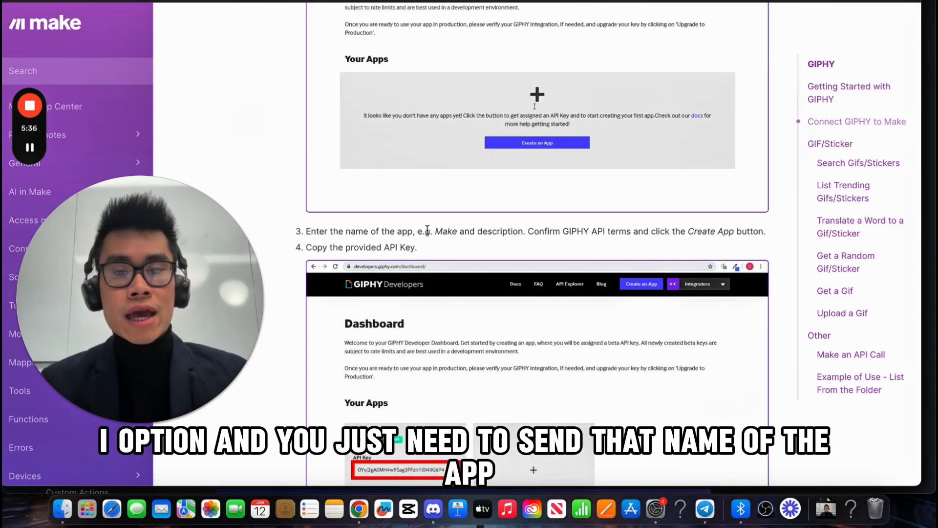
{"action": "left_click_drag", "start_coordinate": [425, 231], "coordinate": [475, 230]}
{"action": "left_click", "coordinate": [474, 230]}
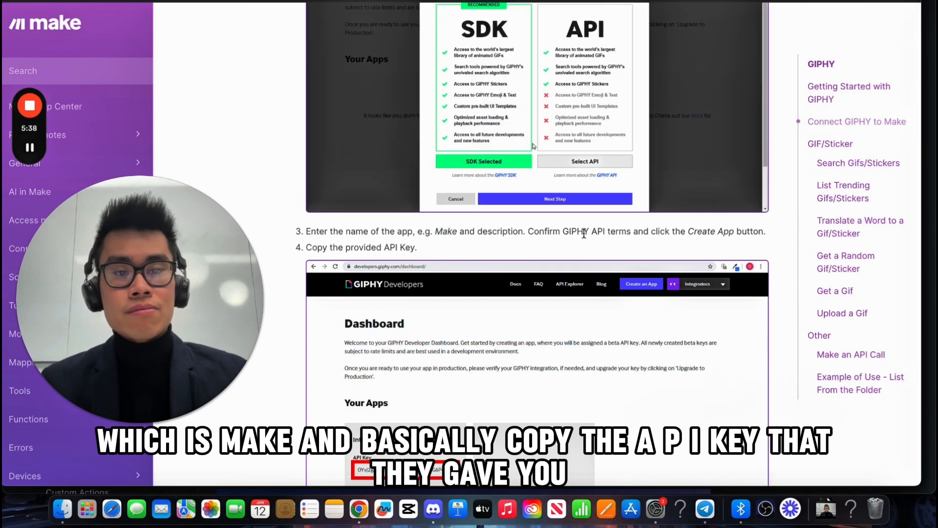
{"action": "scroll", "coordinate": [584, 232], "scroll_direction": "down", "scroll_amount": 2}
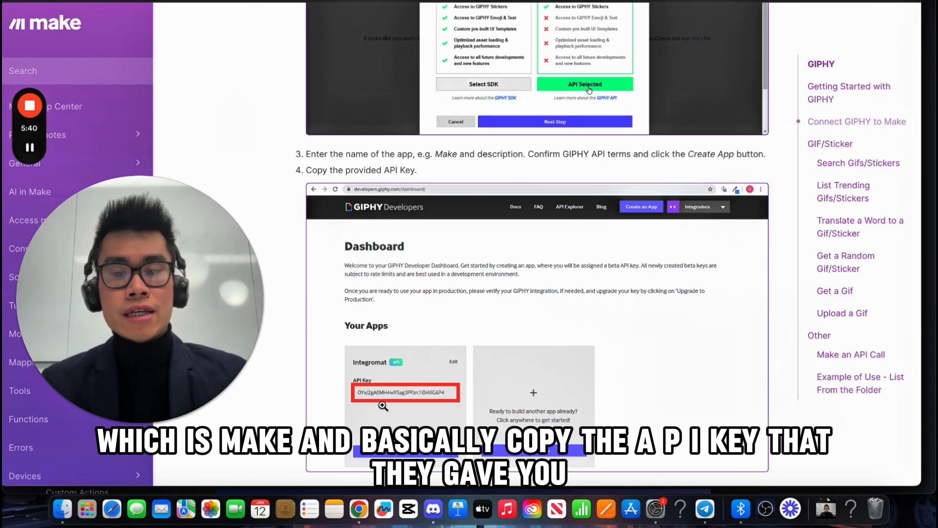
{"action": "scroll", "coordinate": [448, 347], "scroll_direction": "up", "scroll_amount": 2}
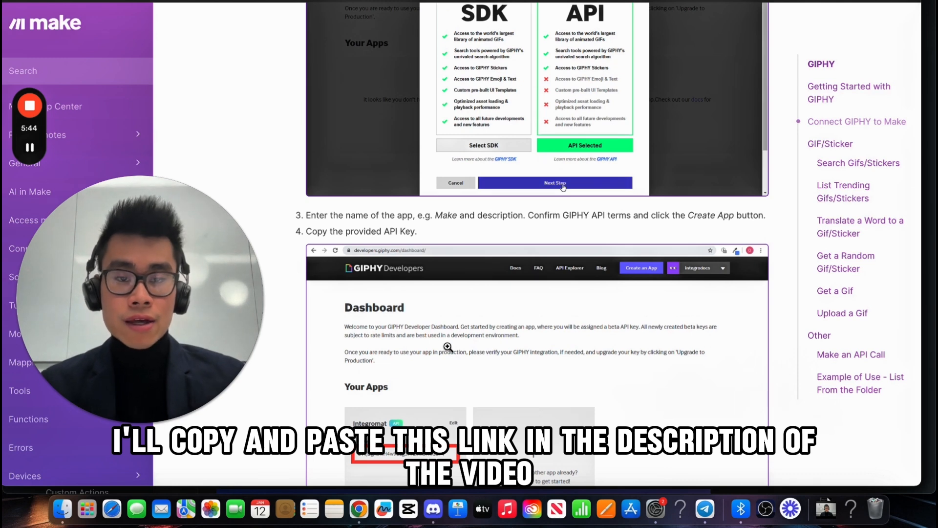
{"action": "scroll", "coordinate": [448, 347], "scroll_direction": "up", "scroll_amount": 8}
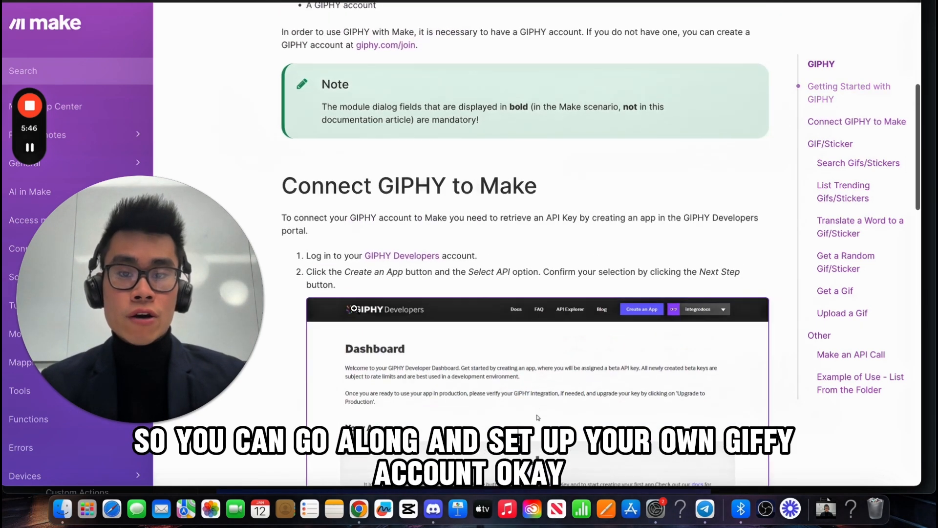
{"action": "scroll", "coordinate": [355, 309], "scroll_direction": "down", "scroll_amount": 2}
{"action": "left_click_drag", "start_coordinate": [379, 120], "coordinate": [462, 120]}
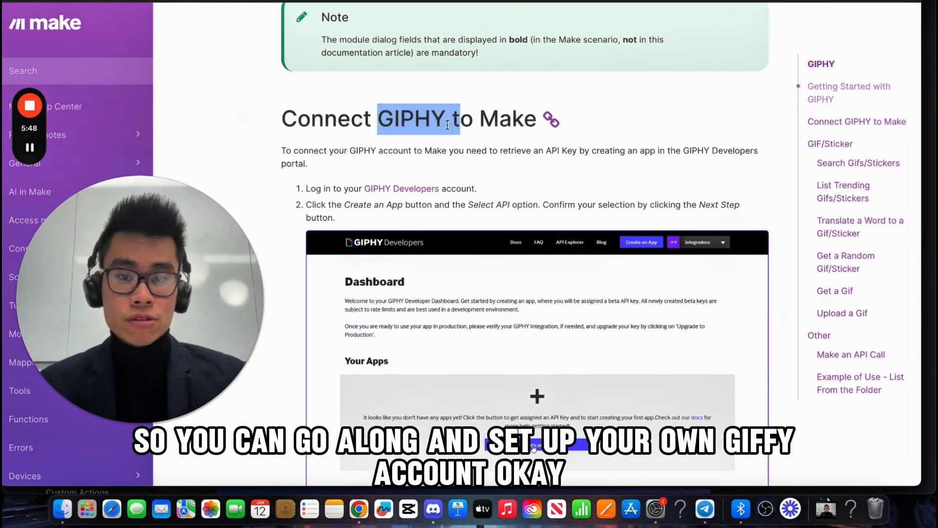
{"action": "left_click", "coordinate": [443, 122]}
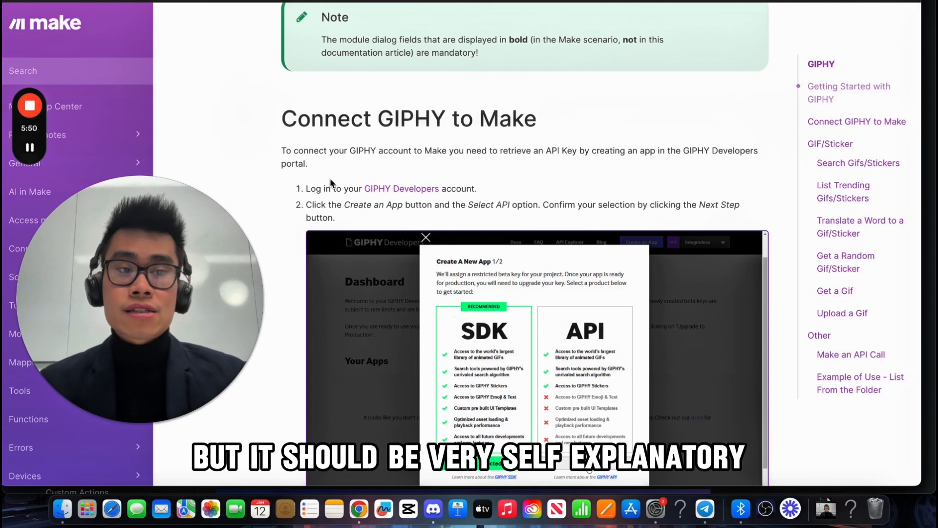
Step: Set the GIPHY module to GIF, Search mapped to the webhook input, rating G, limit 1, and save
{"action": "key", "text": "super+w"}
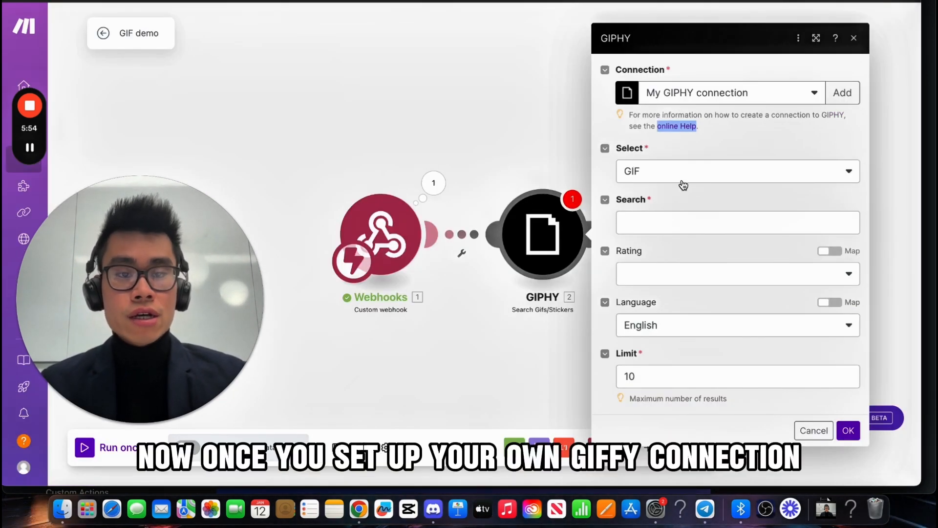
{"action": "left_click", "coordinate": [667, 181]}
{"action": "left_click", "coordinate": [669, 195]}
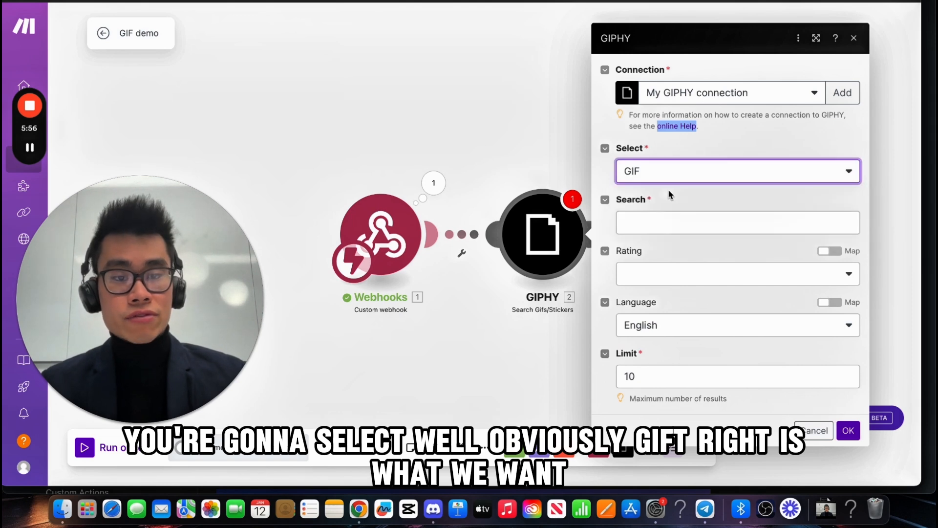
{"action": "left_click", "coordinate": [668, 225]}
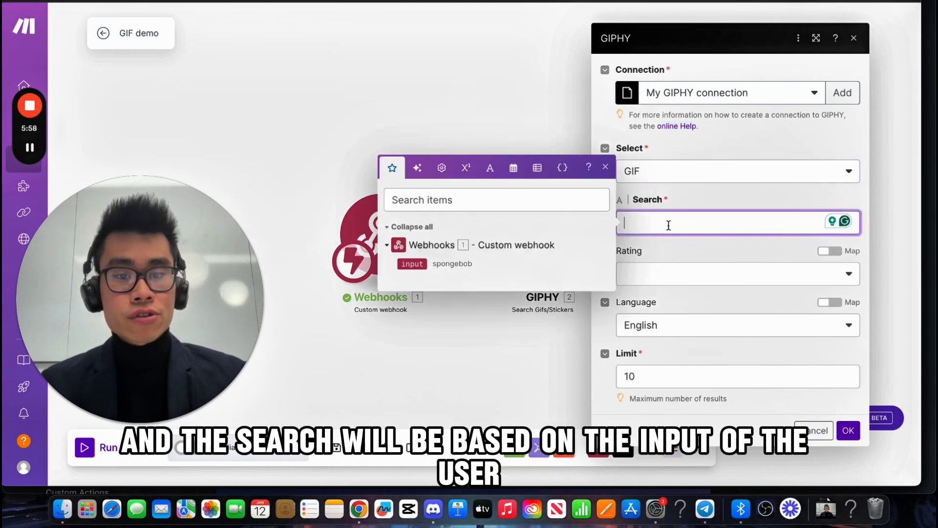
{"action": "left_click_drag", "start_coordinate": [99, 357], "coordinate": [95, 384]}
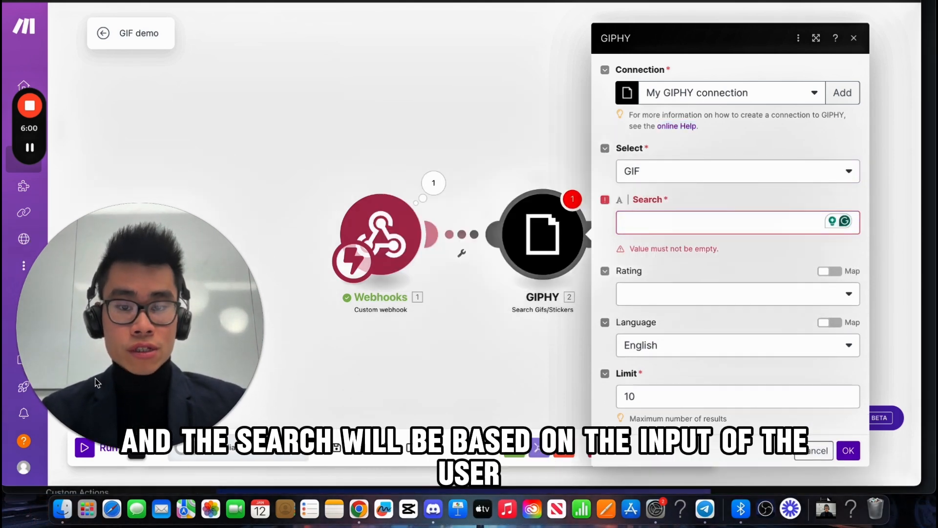
{"action": "left_click", "coordinate": [662, 221]}
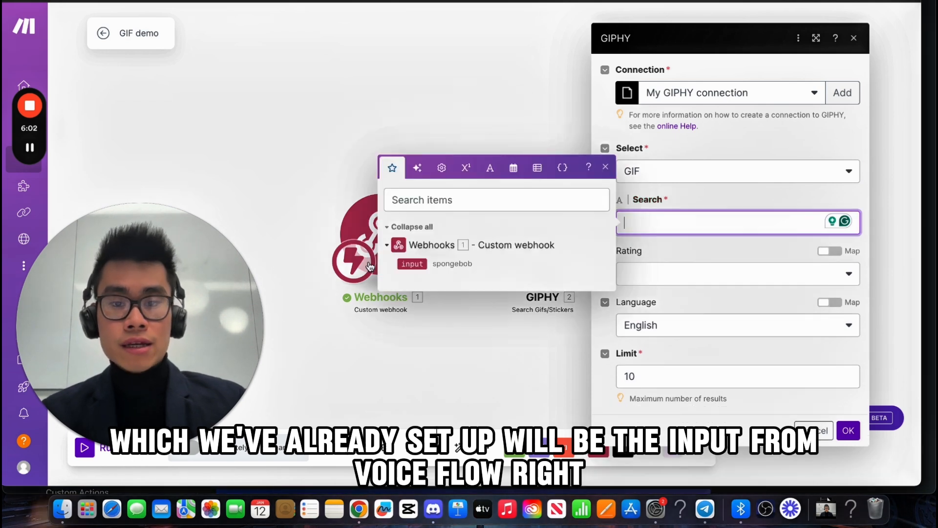
{"action": "left_click_drag", "start_coordinate": [410, 263], "coordinate": [712, 224]}
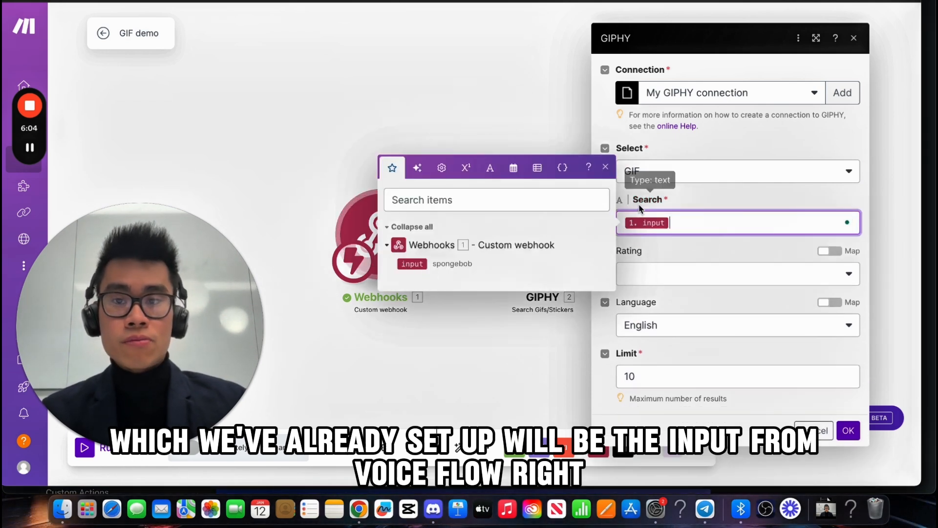
{"action": "left_click", "coordinate": [697, 281]}
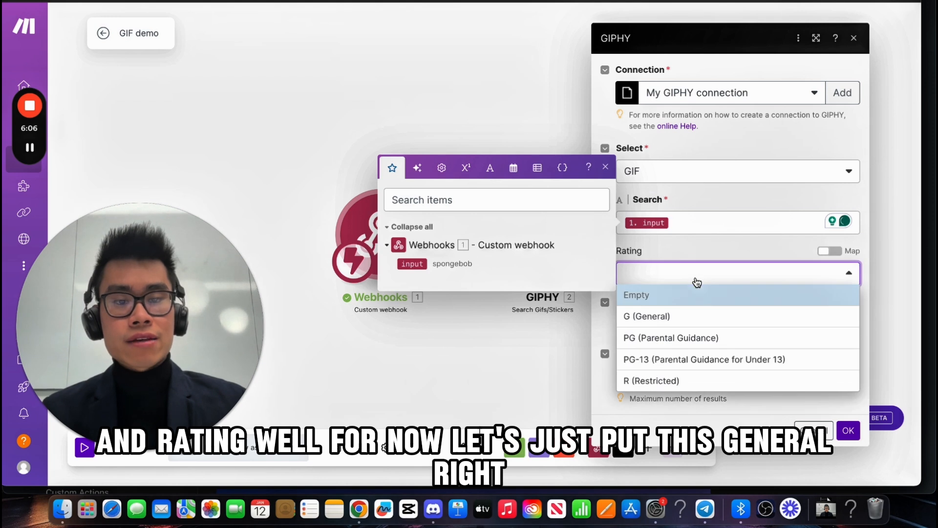
{"action": "left_click", "coordinate": [692, 321]}
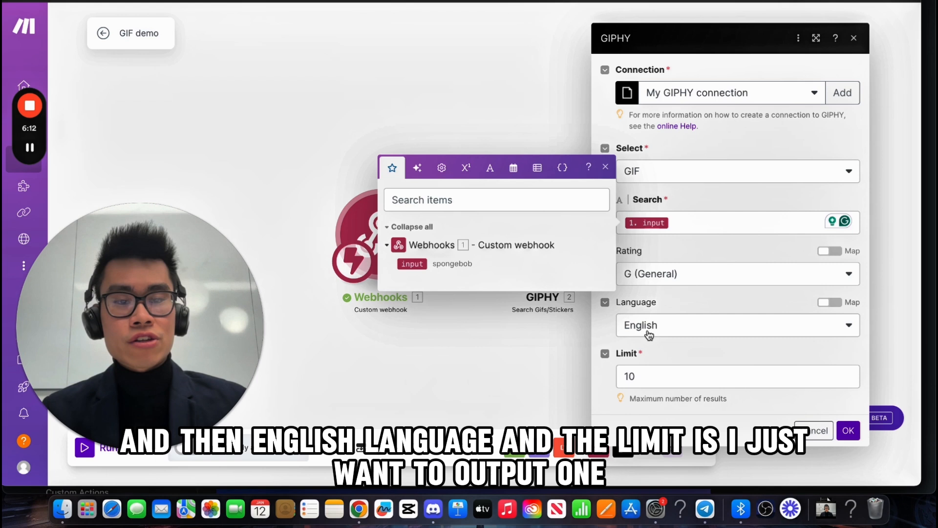
{"action": "left_click", "coordinate": [652, 375]}
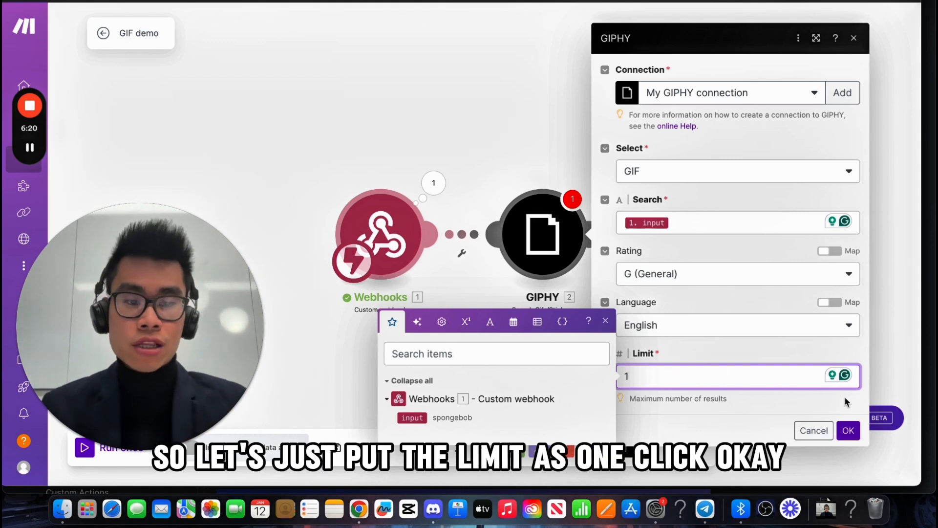
{"action": "left_click", "coordinate": [850, 428]}
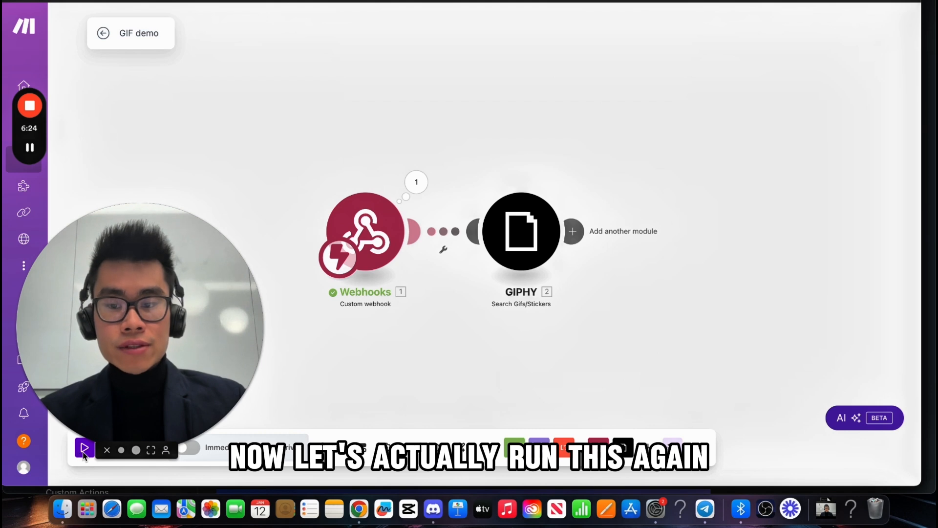
Step: Run the Make scenario once so its webhook waits for data, then return to Voiceflow
{"action": "left_click_drag", "start_coordinate": [122, 357], "coordinate": [120, 293]}
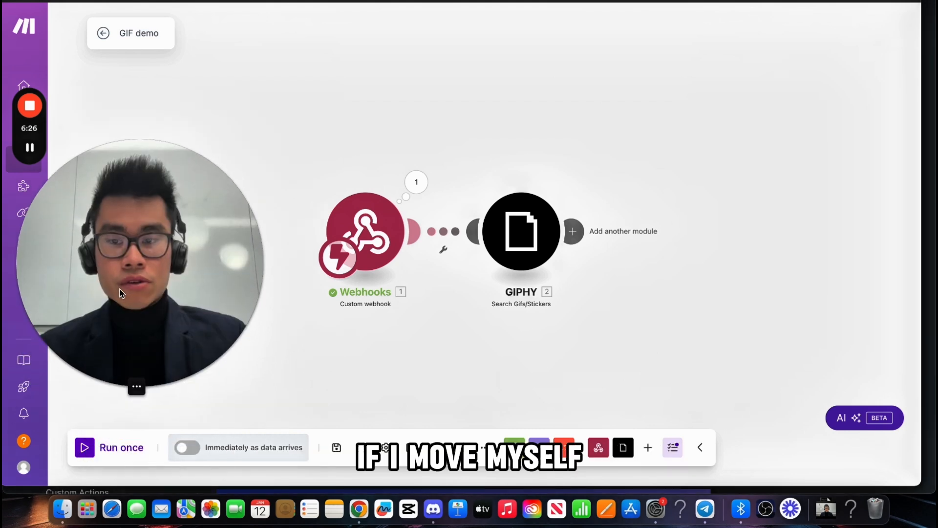
{"action": "left_click", "coordinate": [86, 447]}
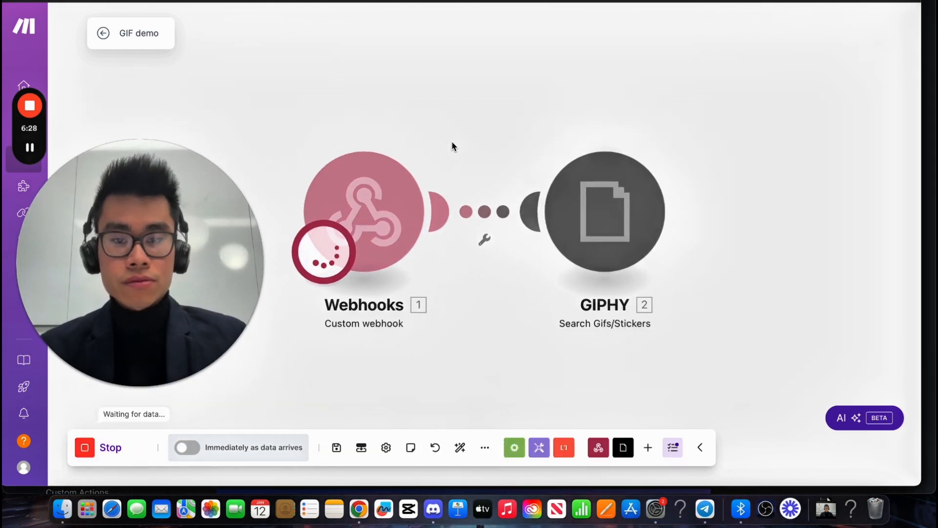
{"action": "key", "text": "ctrl+Tab"}
{"action": "key", "text": "ctrl+Tab"}
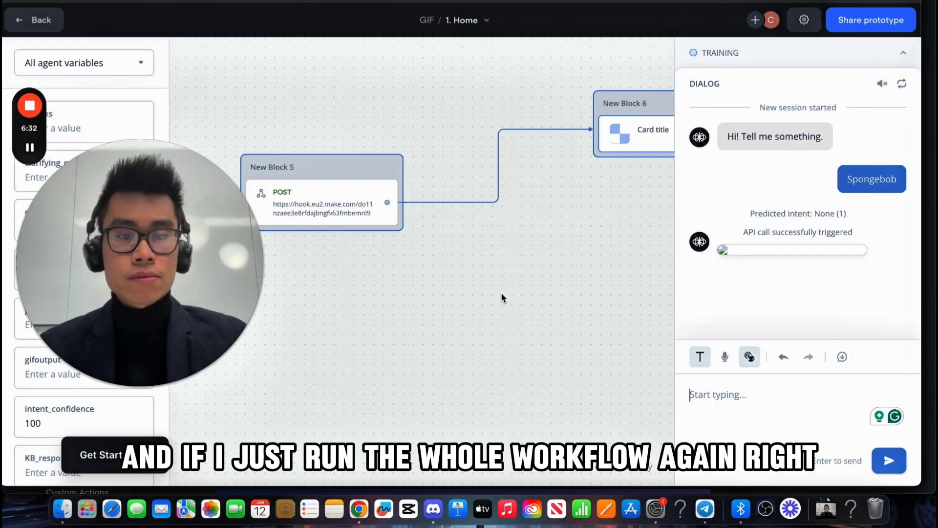
Step: Test from New Block 4 by sending 'Spongebob', then view the GIPHY module's output in Make
{"action": "key", "text": "Escape"}
{"action": "left_click_drag", "start_coordinate": [341, 167], "coordinate": [361, 167]}
{"action": "scroll", "coordinate": [337, 117], "scroll_direction": "left", "scroll_amount": 7}
{"action": "scroll", "coordinate": [336, 120], "scroll_direction": "left", "scroll_amount": 2}
{"action": "left_click", "coordinate": [435, 183]}
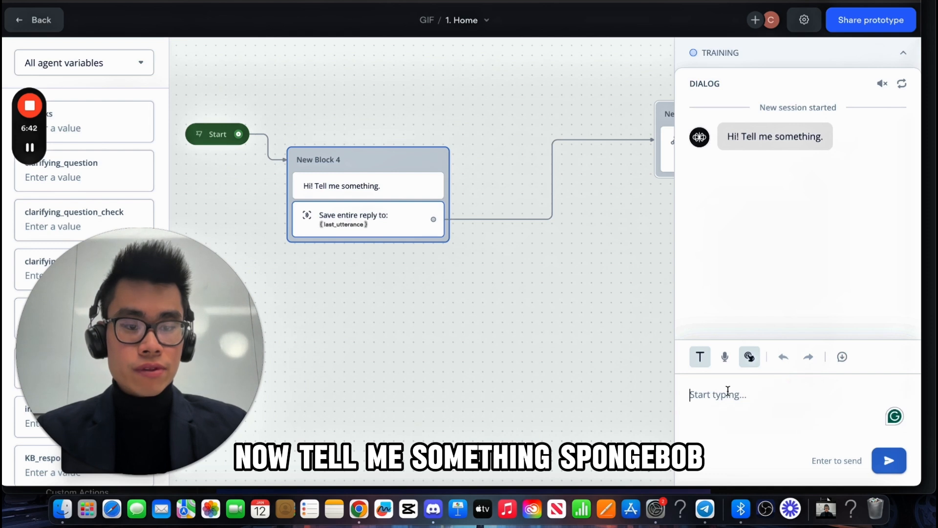
{"action": "type", "text": "ngeb oi"}
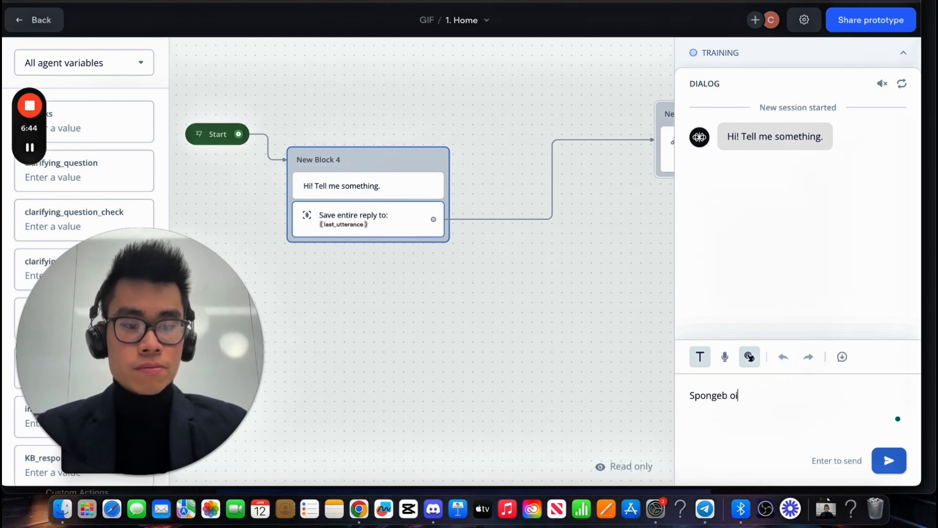
{"action": "key", "text": "Return"}
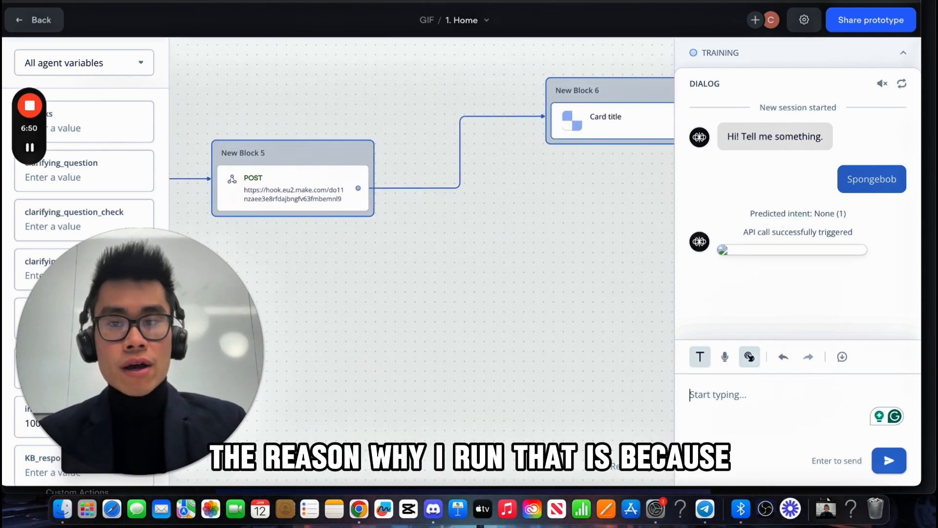
{"action": "key", "text": "ctrl+Tab"}
{"action": "left_click", "coordinate": [684, 138]}
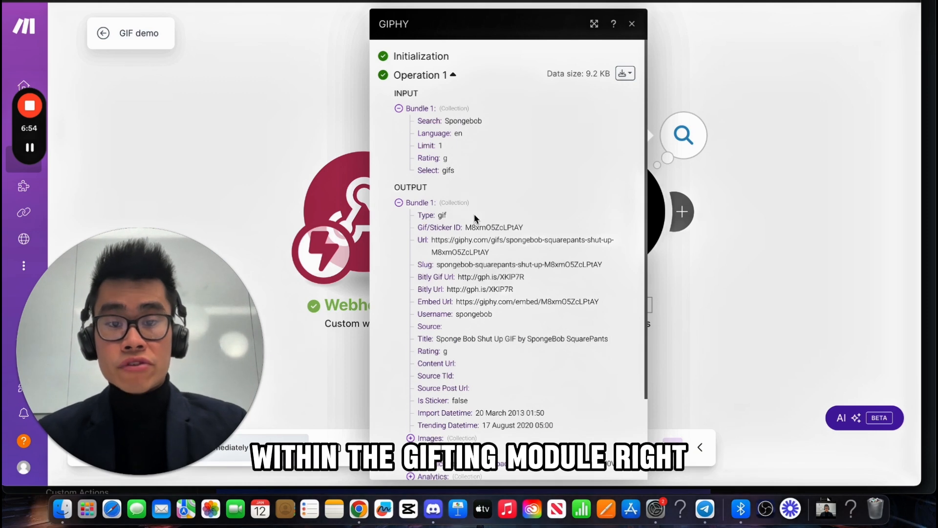
{"action": "scroll", "coordinate": [474, 220], "scroll_direction": "down", "scroll_amount": 3}
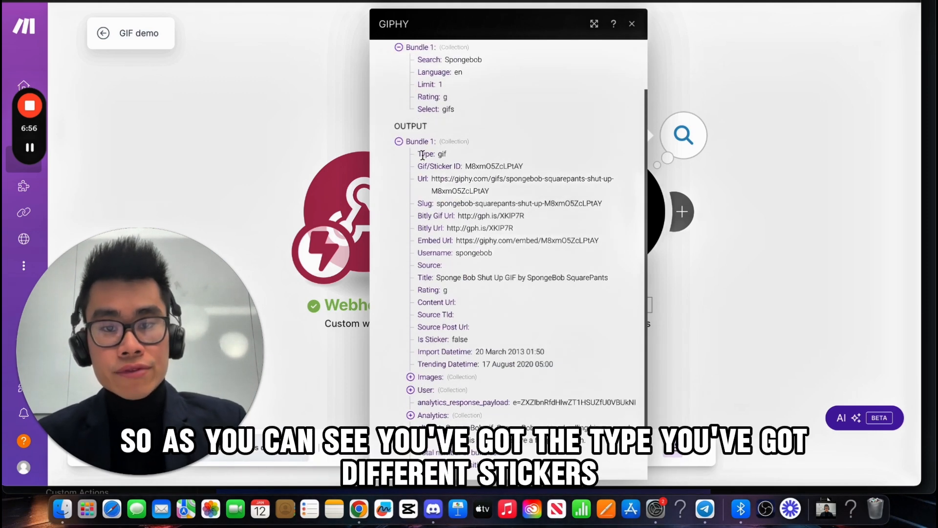
{"action": "left_click_drag", "start_coordinate": [437, 165], "coordinate": [508, 169]}
{"action": "left_click", "coordinate": [509, 170]}
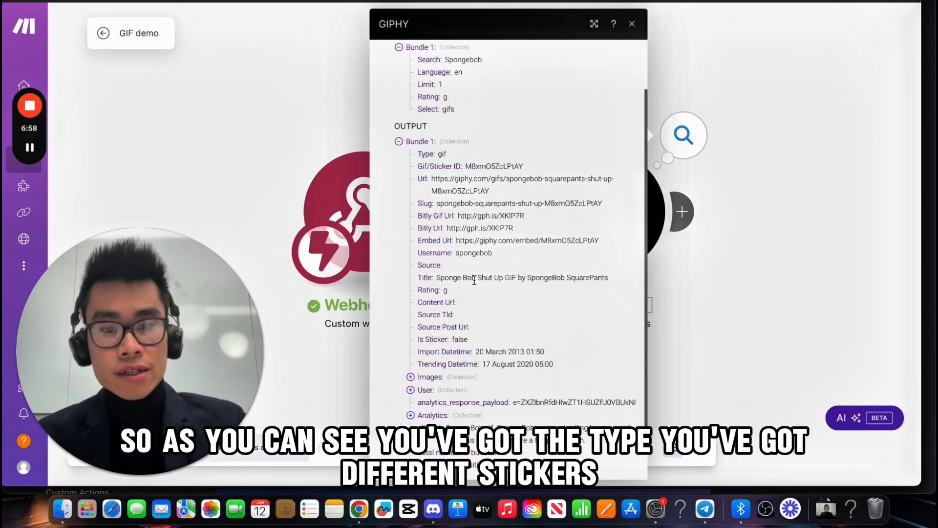
{"action": "scroll", "coordinate": [473, 283], "scroll_direction": "down", "scroll_amount": 2}
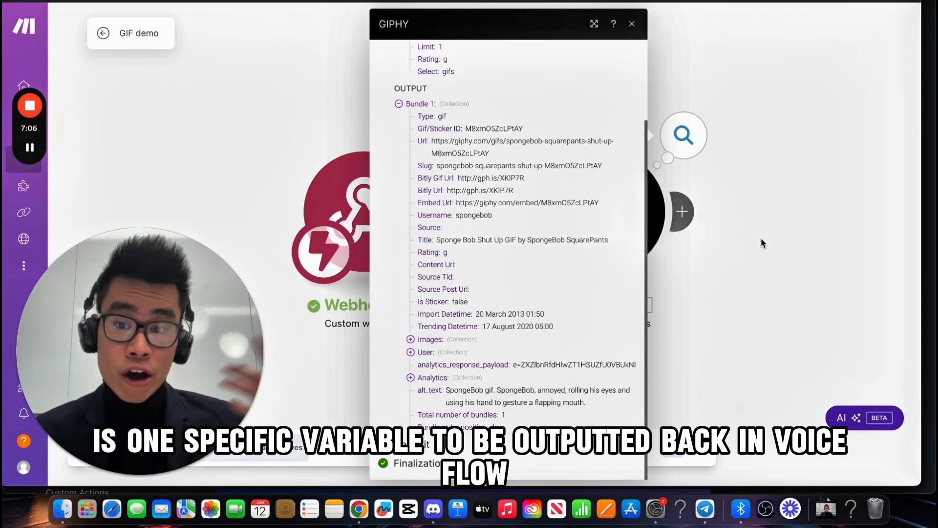
Step: Add a Webhooks > Webhook response module after GIPHY, keeping status 200
{"action": "left_click", "coordinate": [739, 183]}
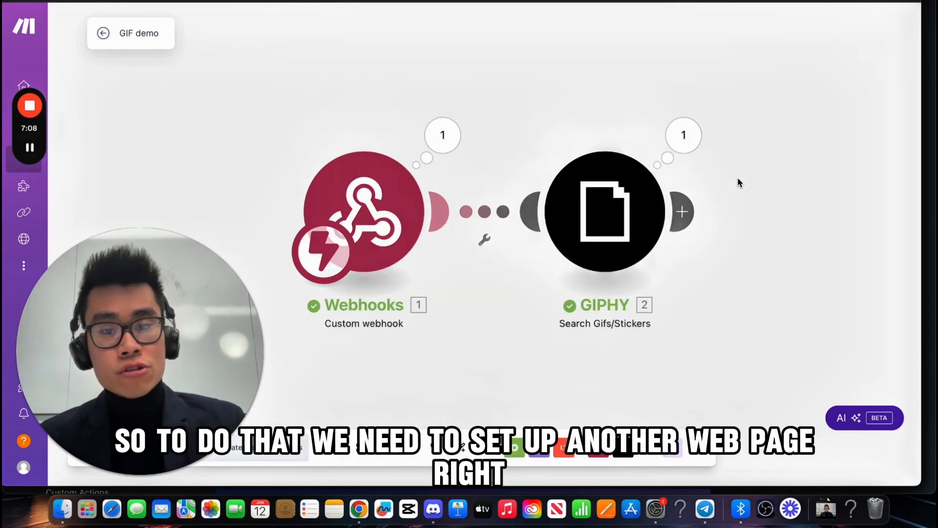
{"action": "left_click", "coordinate": [649, 192]}
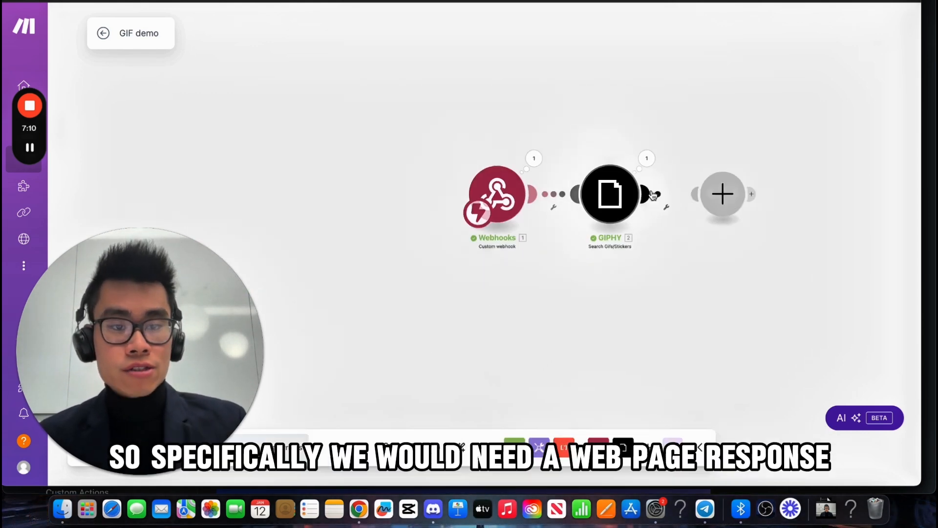
{"action": "left_click", "coordinate": [553, 89]}
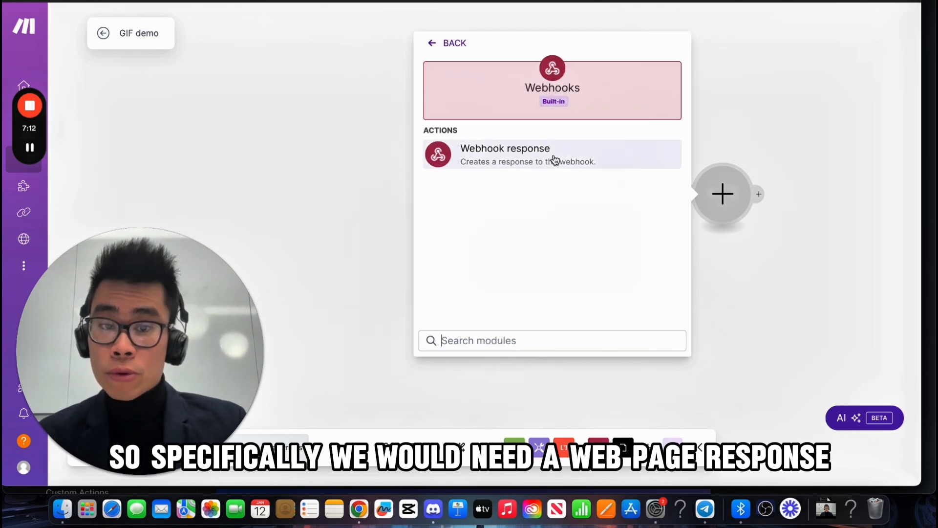
{"action": "left_click", "coordinate": [549, 157]}
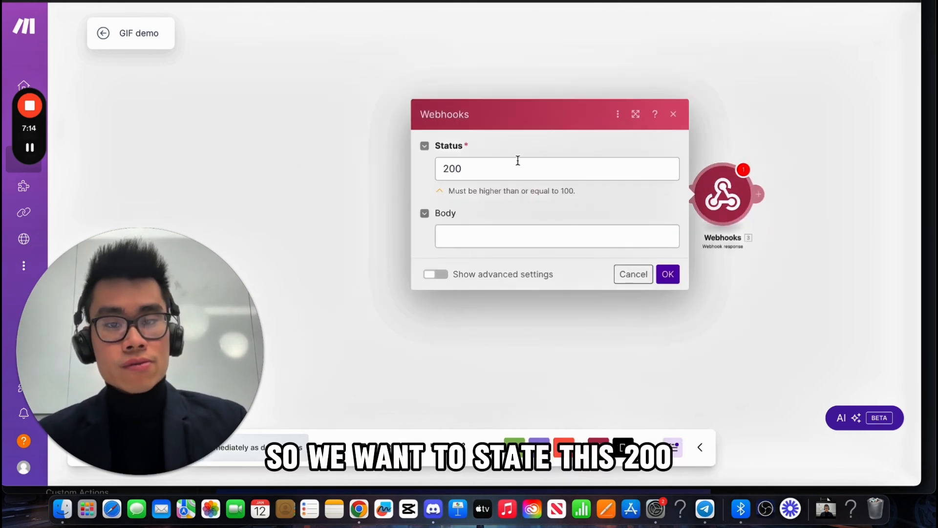
{"action": "left_click", "coordinate": [480, 166]}
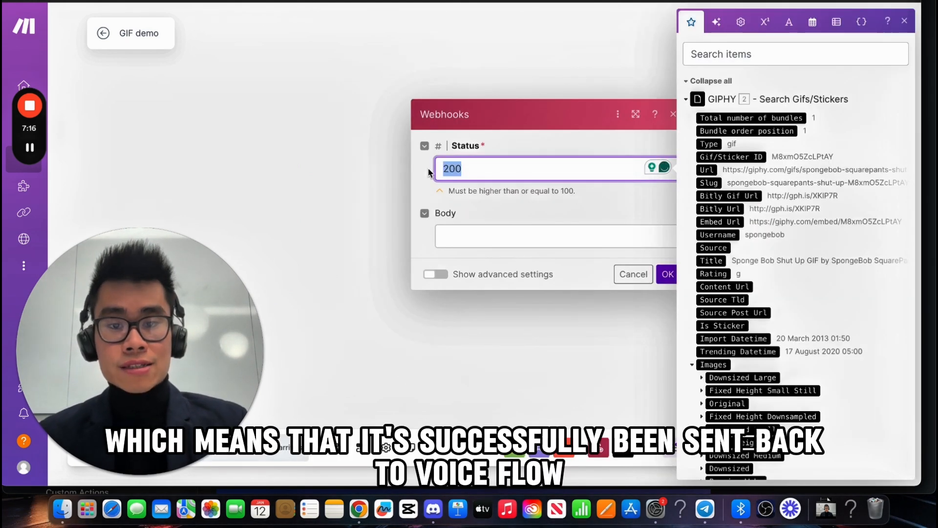
Step: Set the JSON body's gifoutput to GIPHY's Images Downsized Url, save, and run the scenario once
{"action": "left_click", "coordinate": [522, 234]}
{"action": "type", "text": "{"}
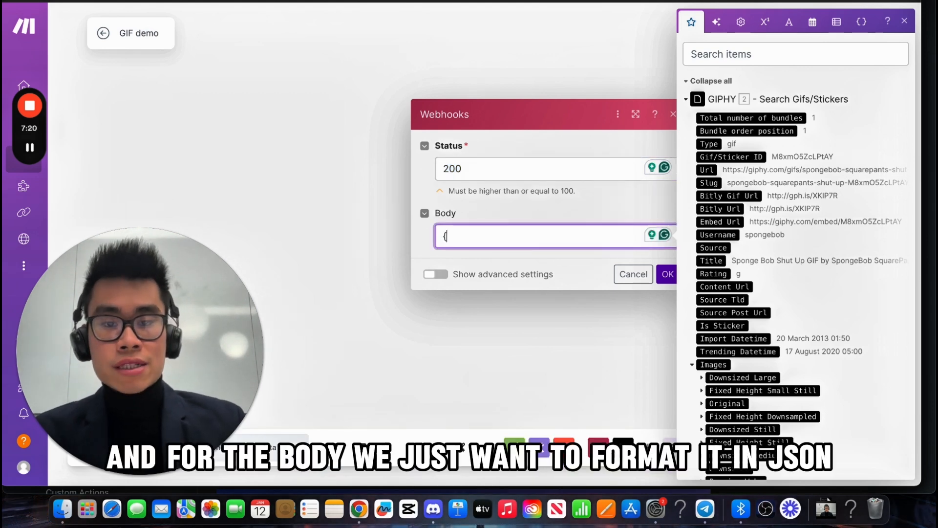
{"action": "key", "text": "Return"}
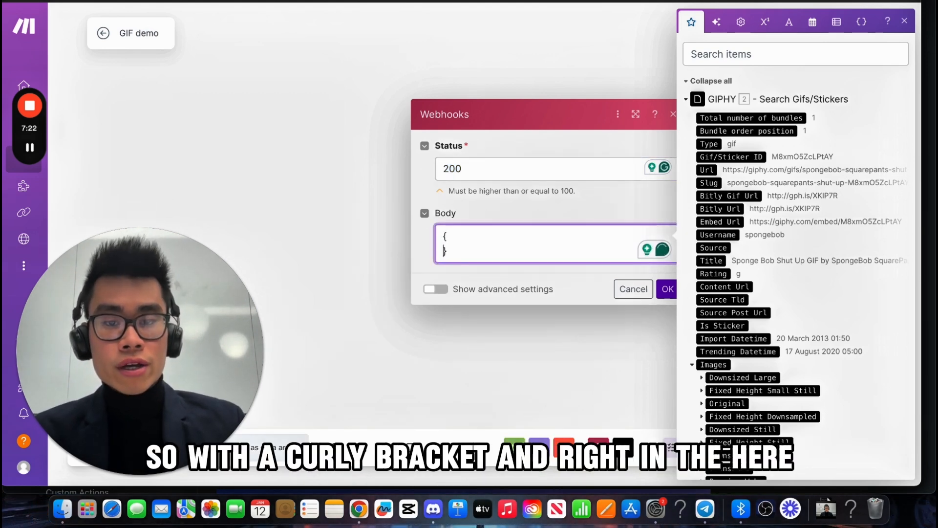
{"action": "key", "text": "Return"}
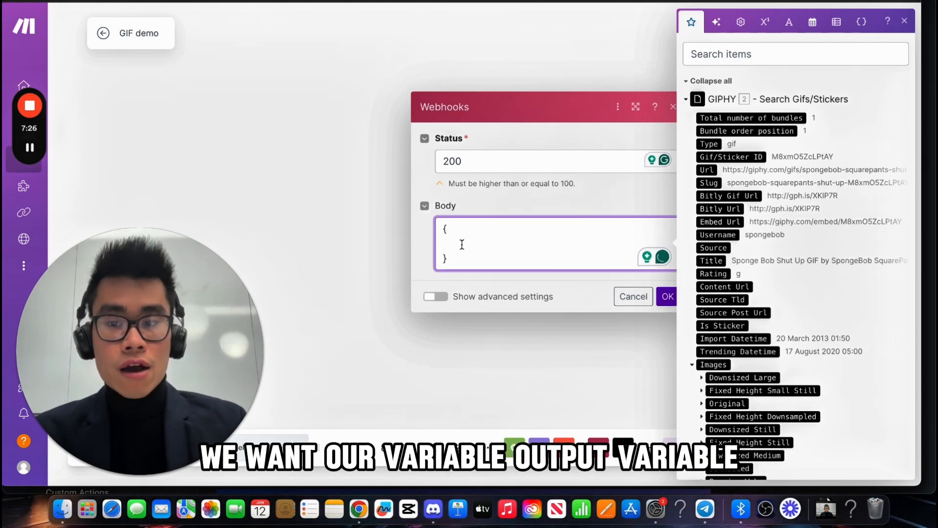
{"action": "type", "text": "\"gif"}
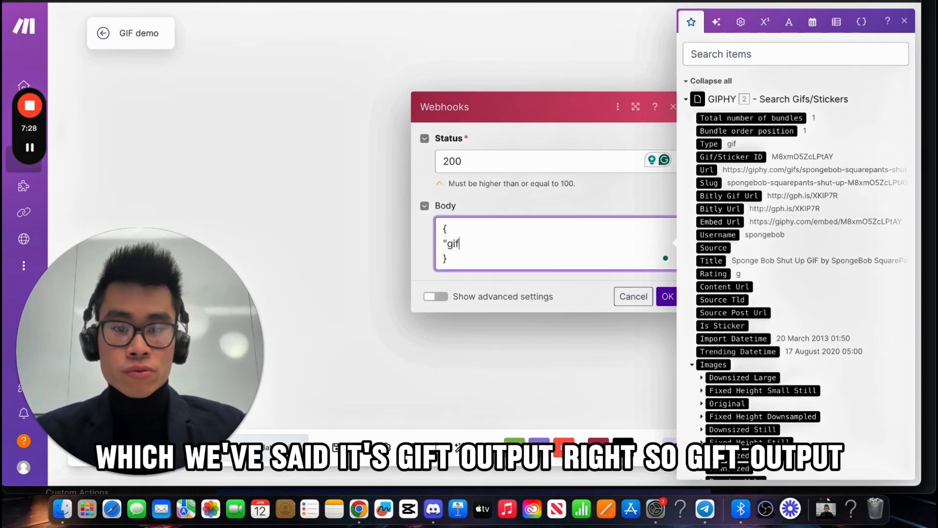
{"action": "type", "text": "output"}
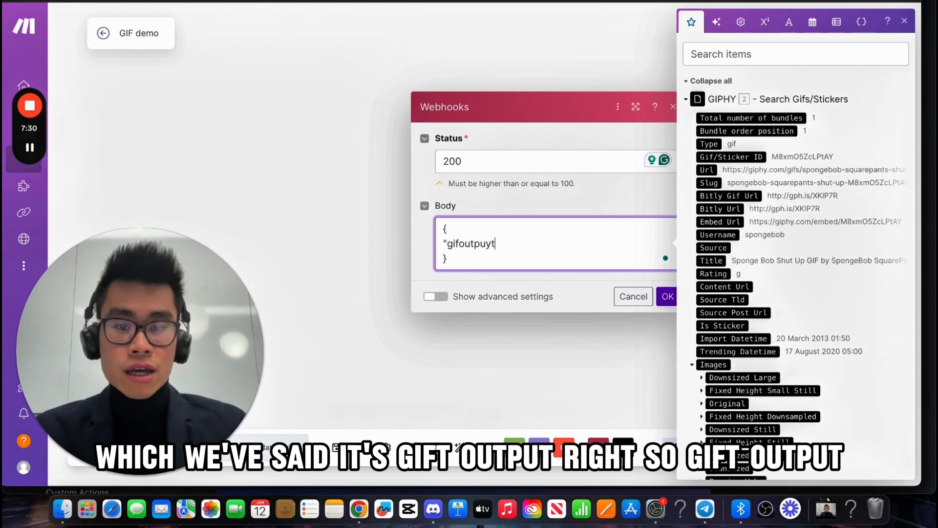
{"action": "type", "text": "\""}
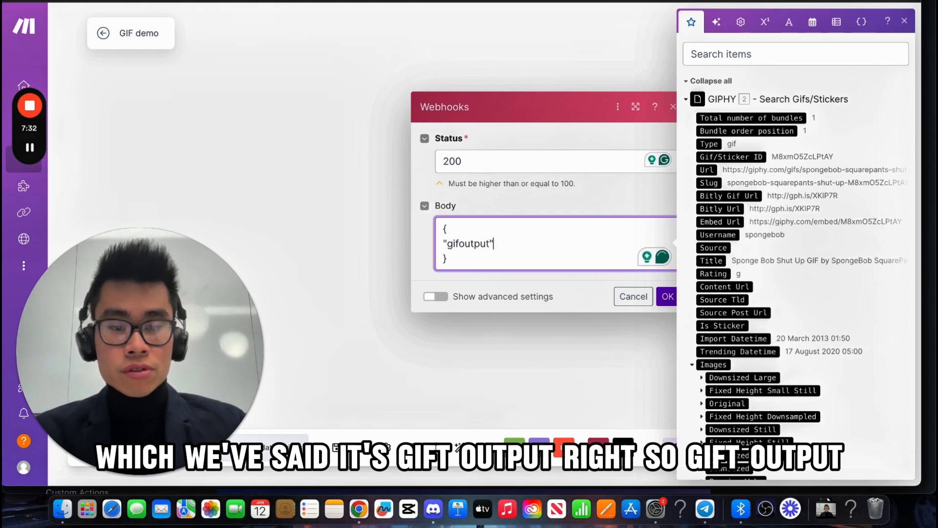
{"action": "type", "text": ":"}
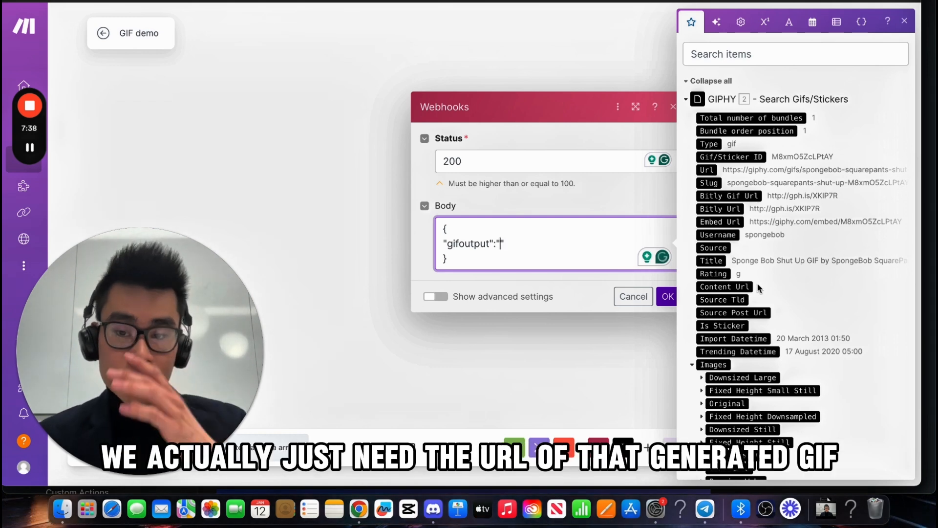
{"action": "scroll", "coordinate": [759, 287], "scroll_direction": "down", "scroll_amount": 5}
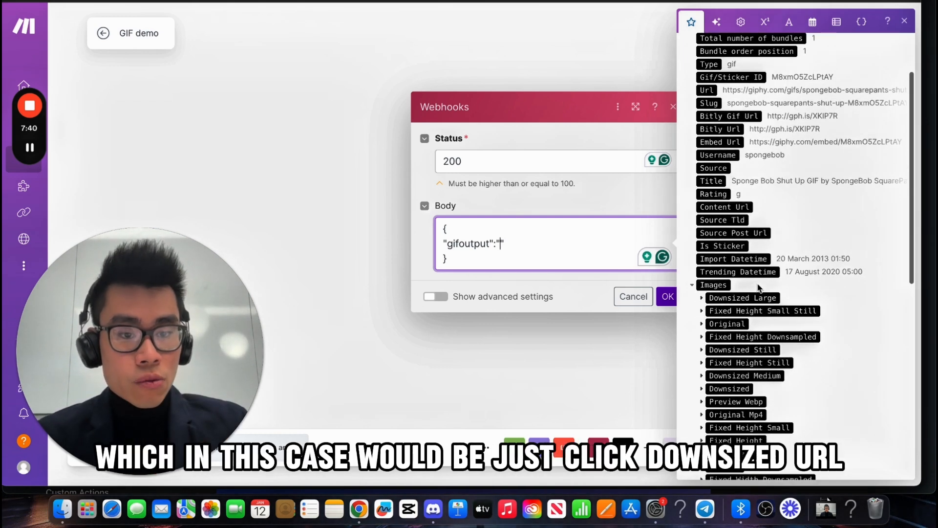
{"action": "left_click", "coordinate": [713, 314]}
{"action": "scroll", "coordinate": [718, 311], "scroll_direction": "down", "scroll_amount": 2}
{"action": "left_click_drag", "start_coordinate": [722, 309], "coordinate": [503, 247]}
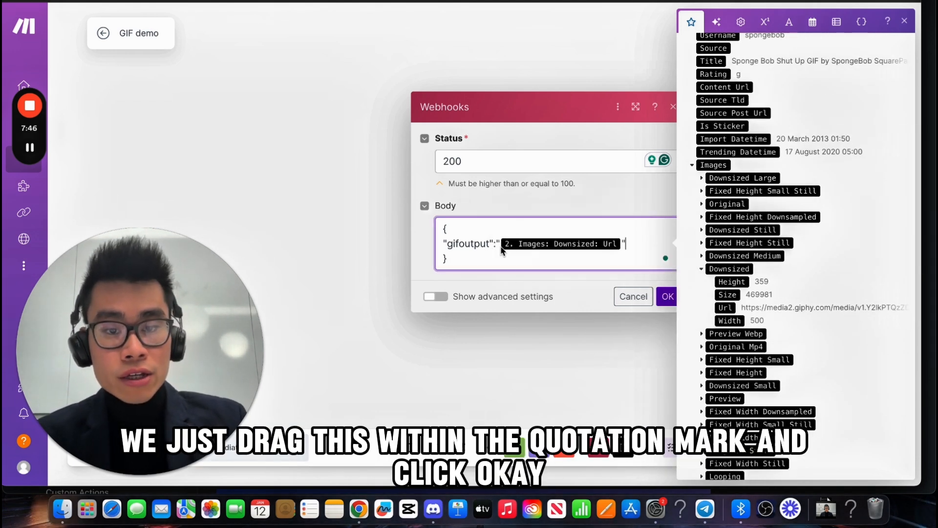
{"action": "left_click", "coordinate": [667, 297]}
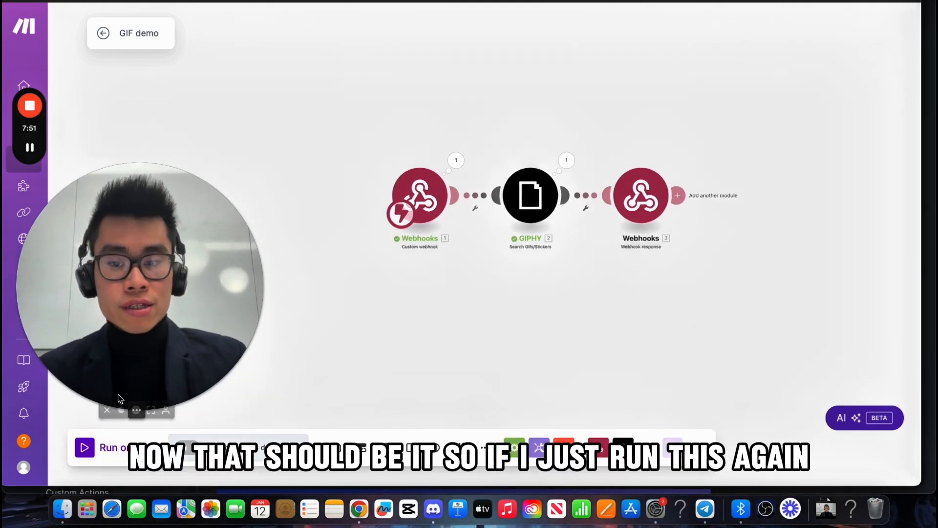
{"action": "left_click", "coordinate": [84, 447]}
{"action": "key", "text": "ctrl+Tab"}
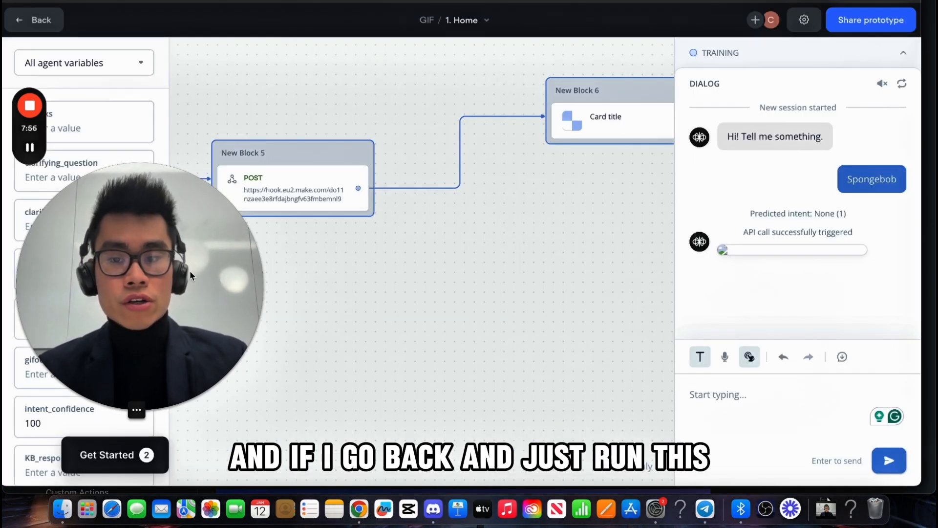
Step: Start a new test conversation, send 'Spongebob', and confirm the SpongeBob GIF arrives from Make
{"action": "scroll", "coordinate": [457, 350], "scroll_direction": "down", "scroll_amount": 2}
{"action": "scroll", "coordinate": [456, 350], "scroll_direction": "left", "scroll_amount": 7}
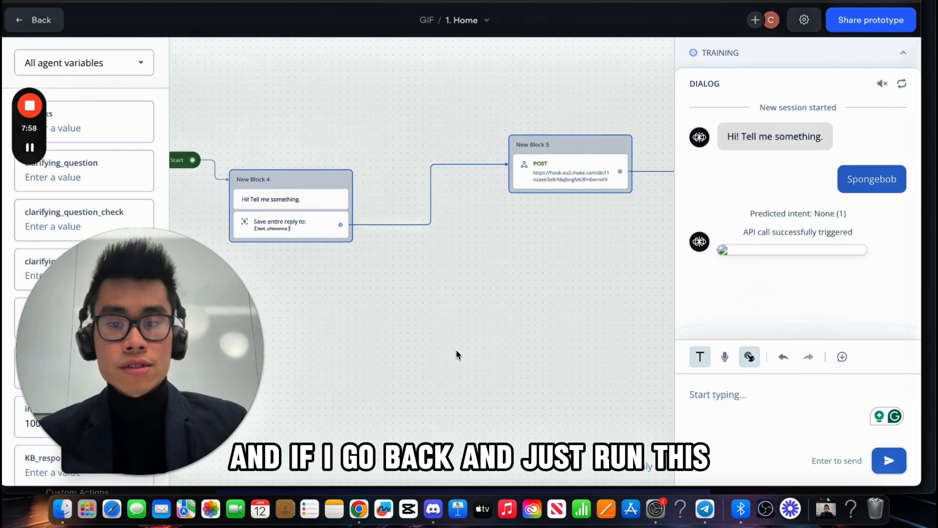
{"action": "left_click", "coordinate": [390, 215]}
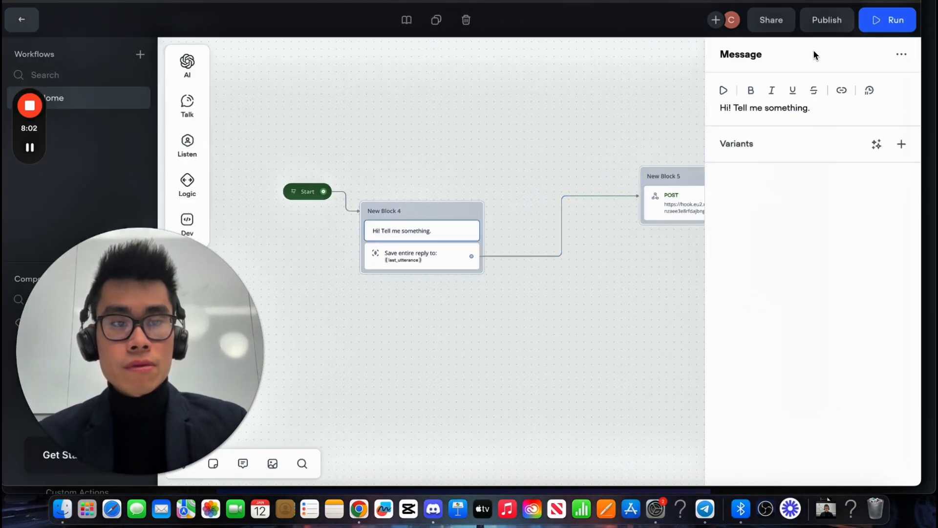
{"action": "left_click", "coordinate": [882, 20]}
{"action": "left_click", "coordinate": [781, 234]}
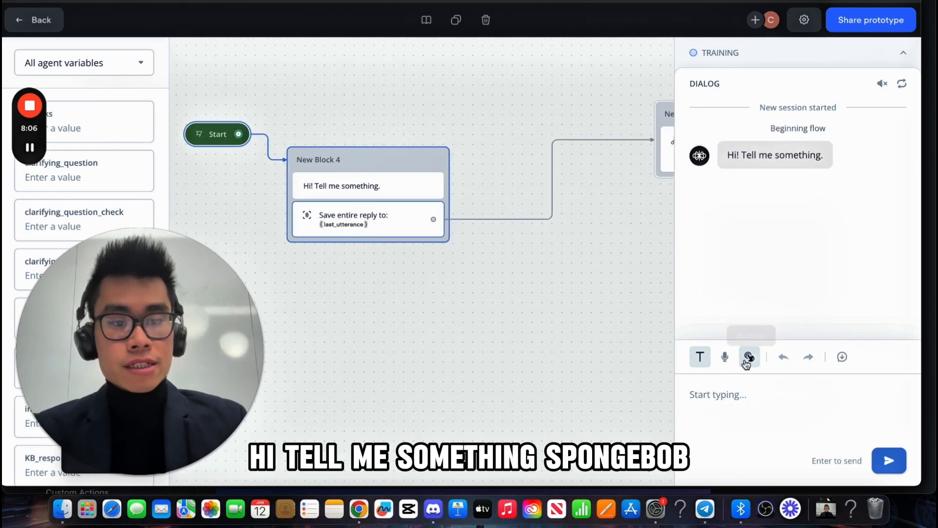
{"action": "type", "text": "So"}
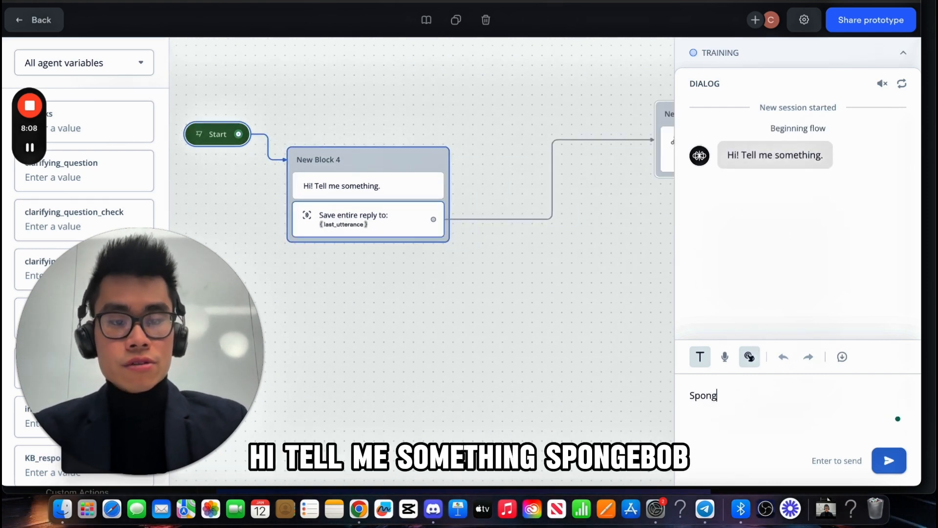
{"action": "type", "text": "ongebob"}
{"action": "key", "text": "Return"}
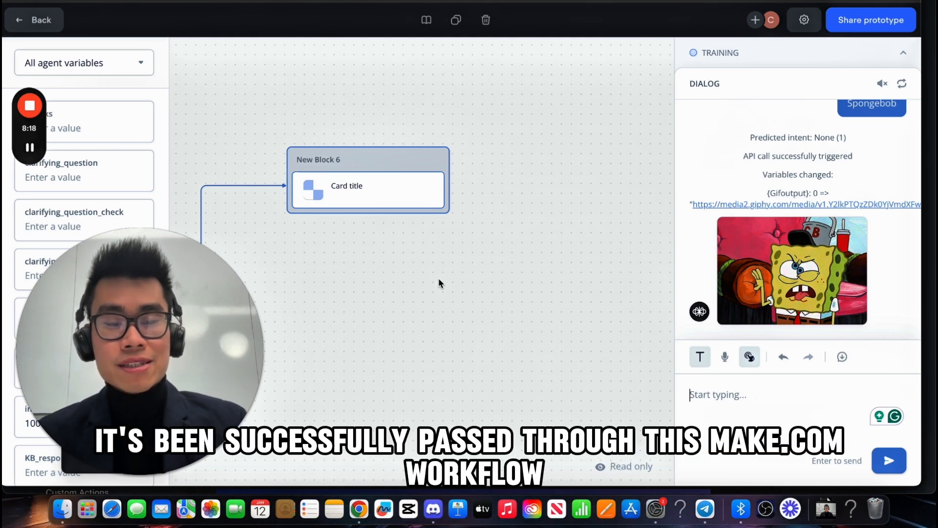
{"action": "left_click", "coordinate": [342, 2]}
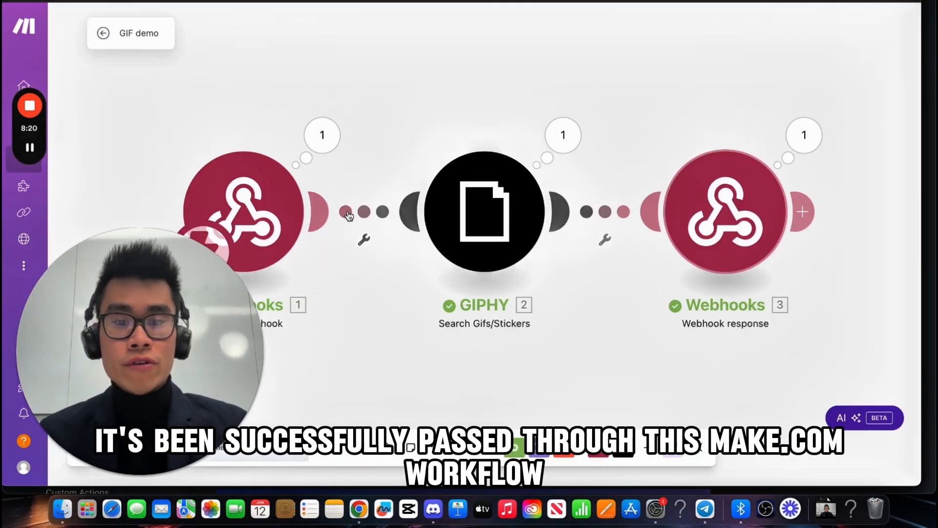
{"action": "left_click", "coordinate": [293, 1]}
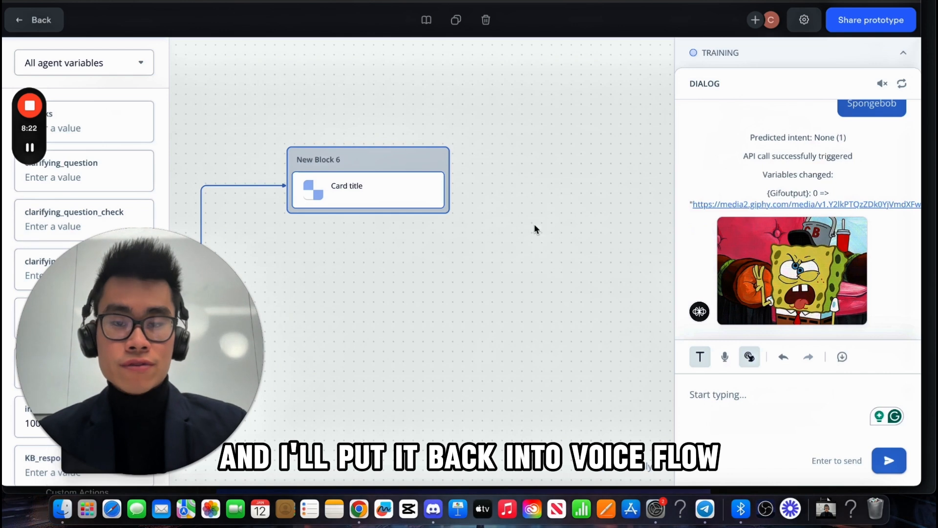
{"action": "scroll", "coordinate": [481, 315], "scroll_direction": "down", "scroll_amount": 5}
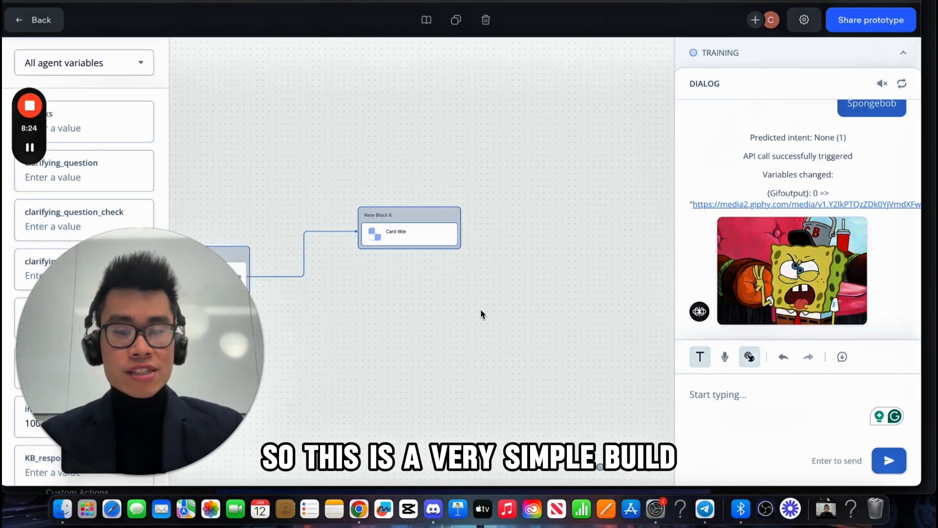
{"action": "scroll", "coordinate": [481, 314], "scroll_direction": "left", "scroll_amount": 5}
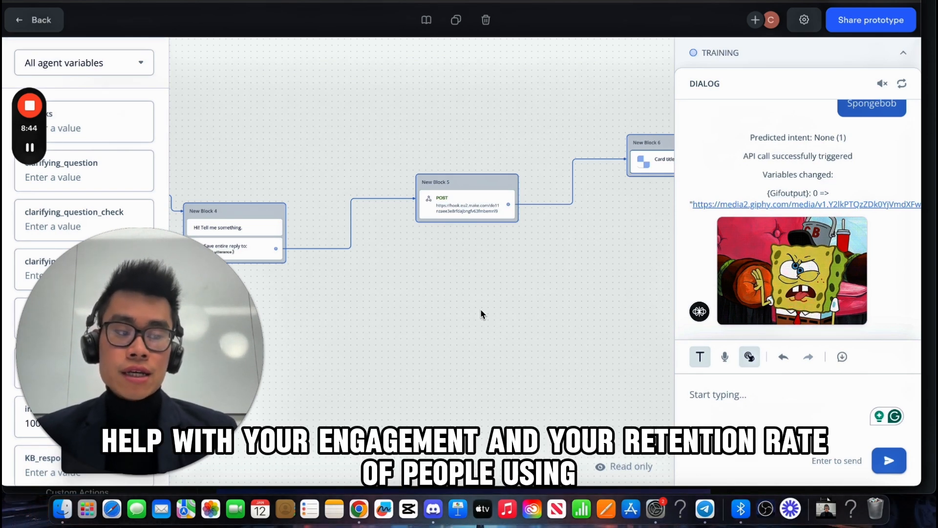
{"action": "scroll", "coordinate": [481, 313], "scroll_direction": "down", "scroll_amount": 2}
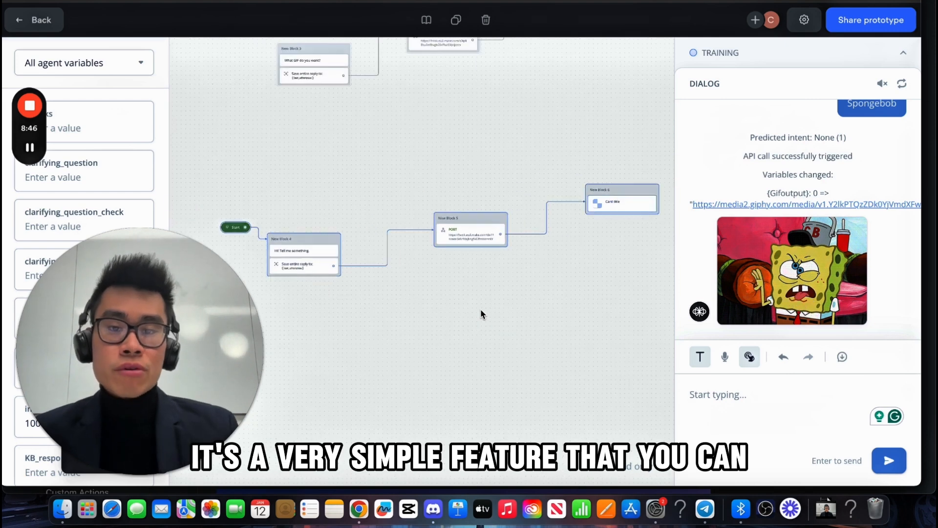